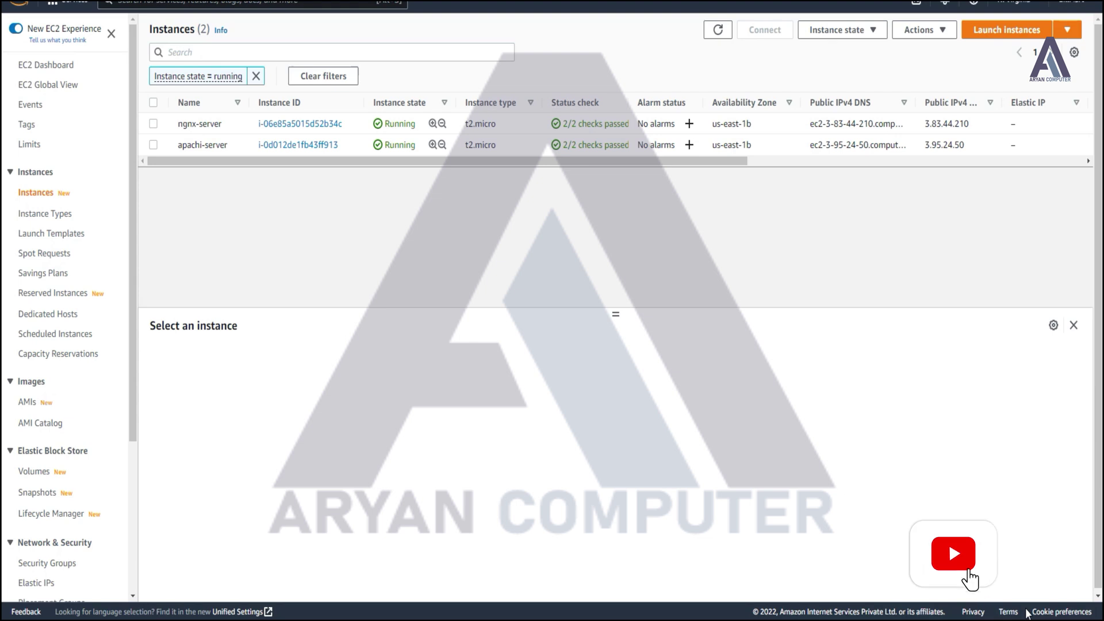
Check the public IPv4 address in the details of the ngnx-server instance
left_click(153, 124)
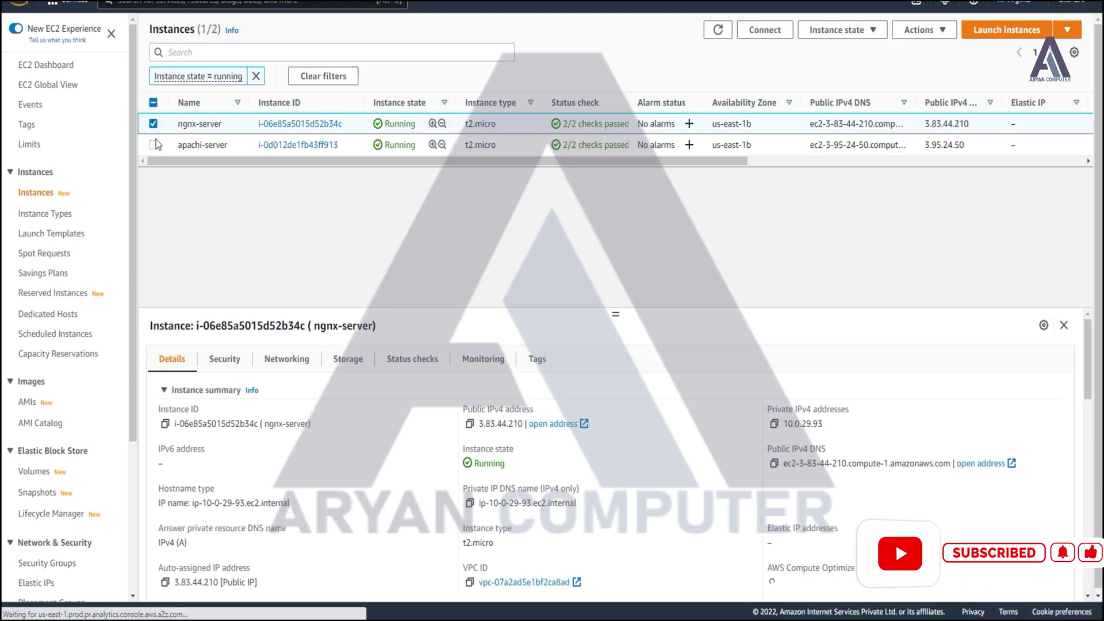
left_click(153, 144)
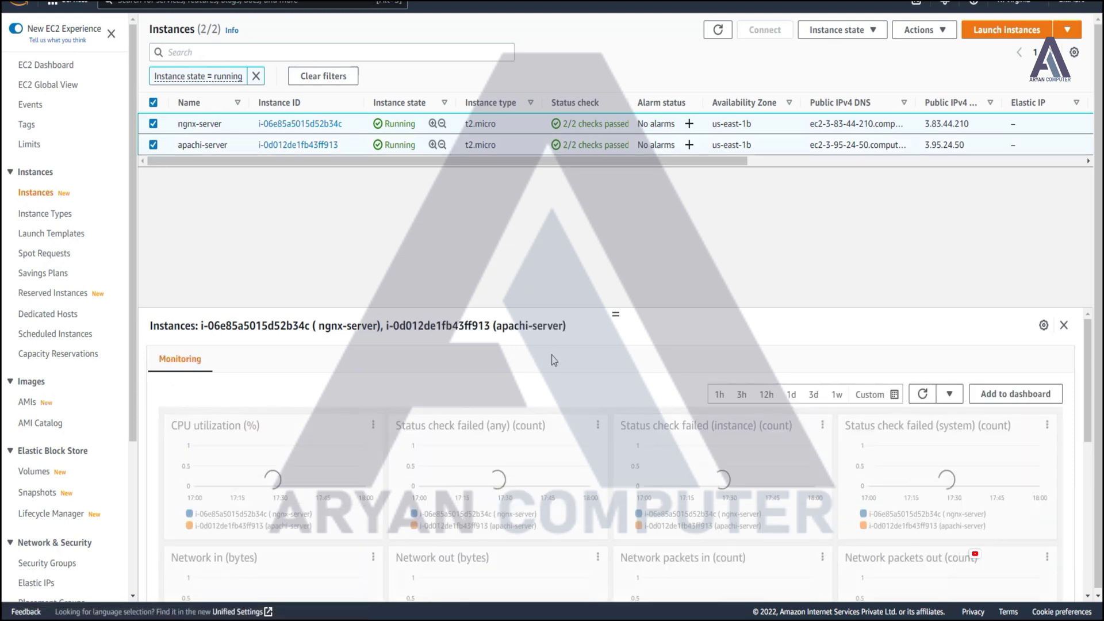
left_click(153, 144)
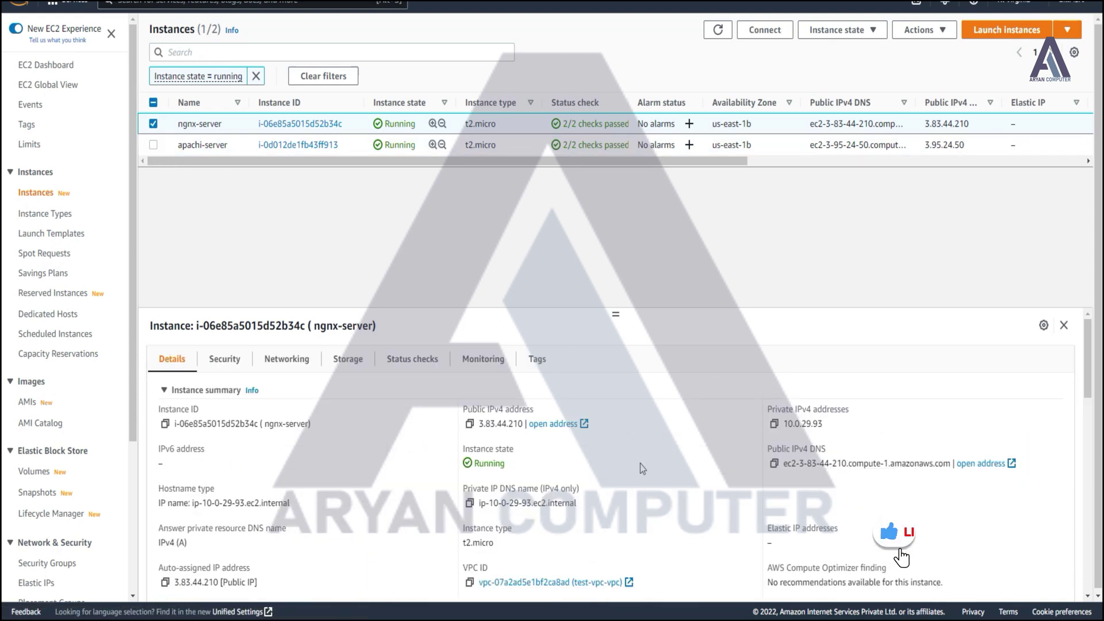
left_click_drag(478, 424, 522, 429)
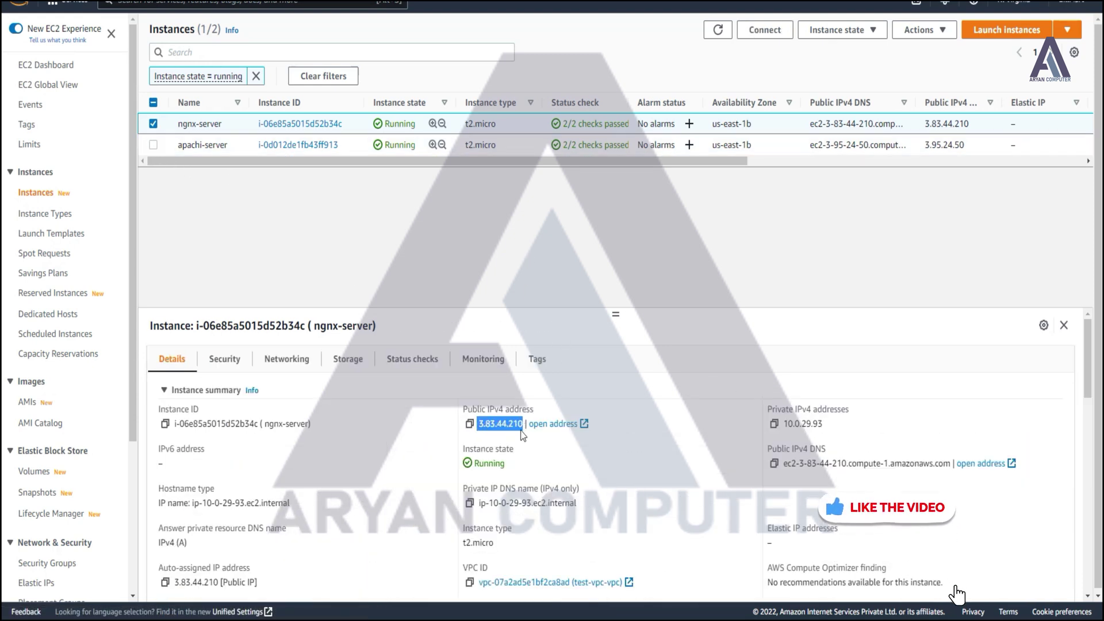
right_click(507, 425)
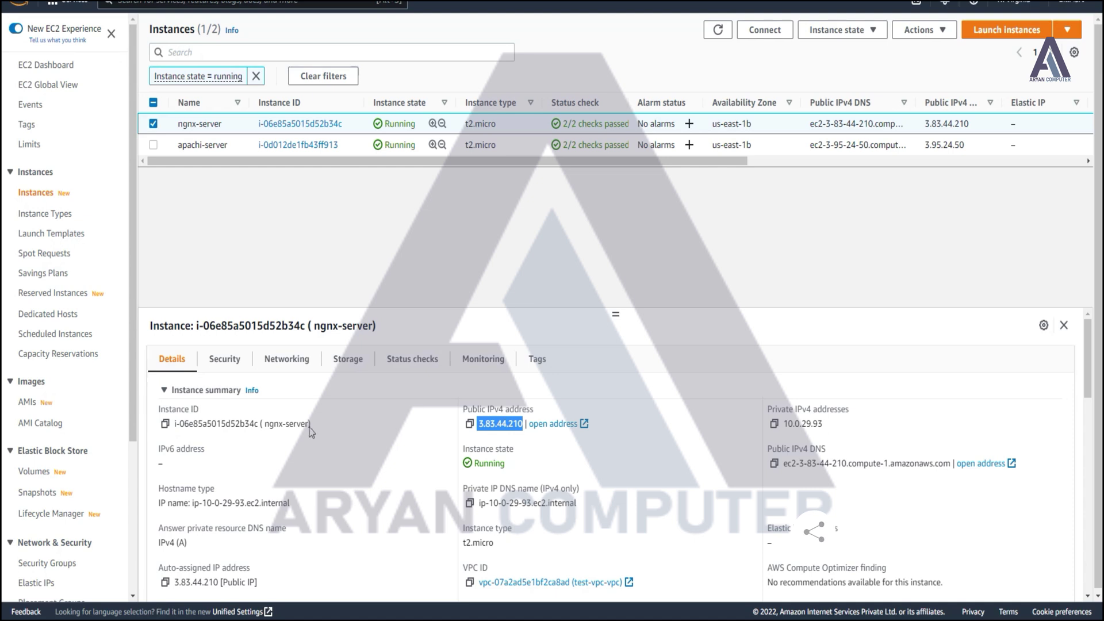
Check the public IPv4 address in the details of the apachi-server instance instead of ngnx-server
left_click(153, 124)
left_click(153, 145)
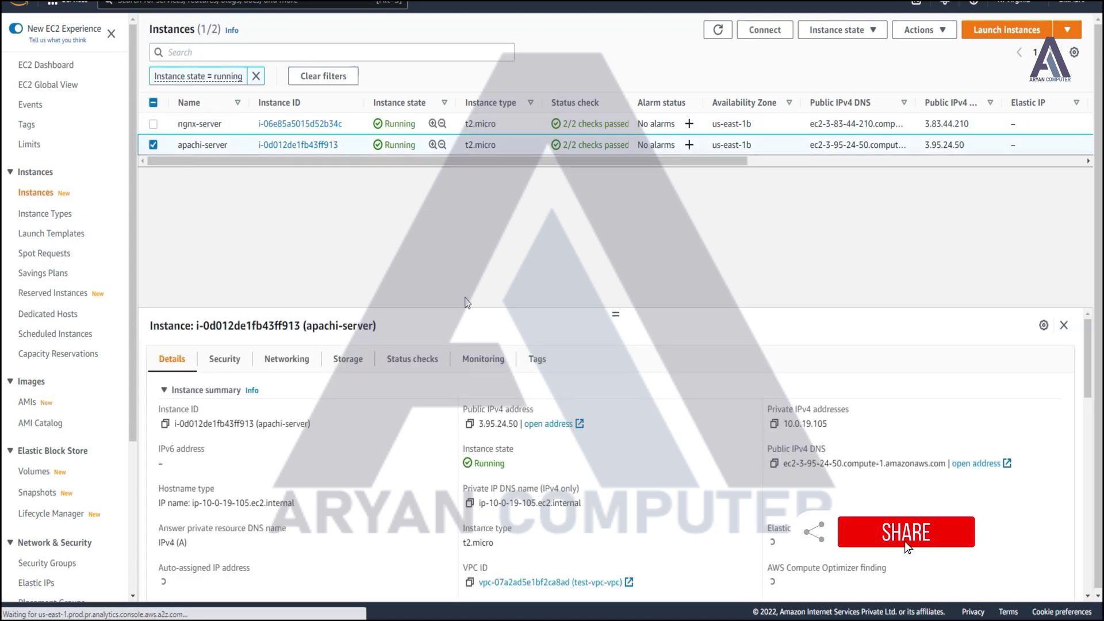
double_click(515, 424)
left_click_drag(479, 424, 518, 424)
right_click(503, 425)
left_click(533, 463)
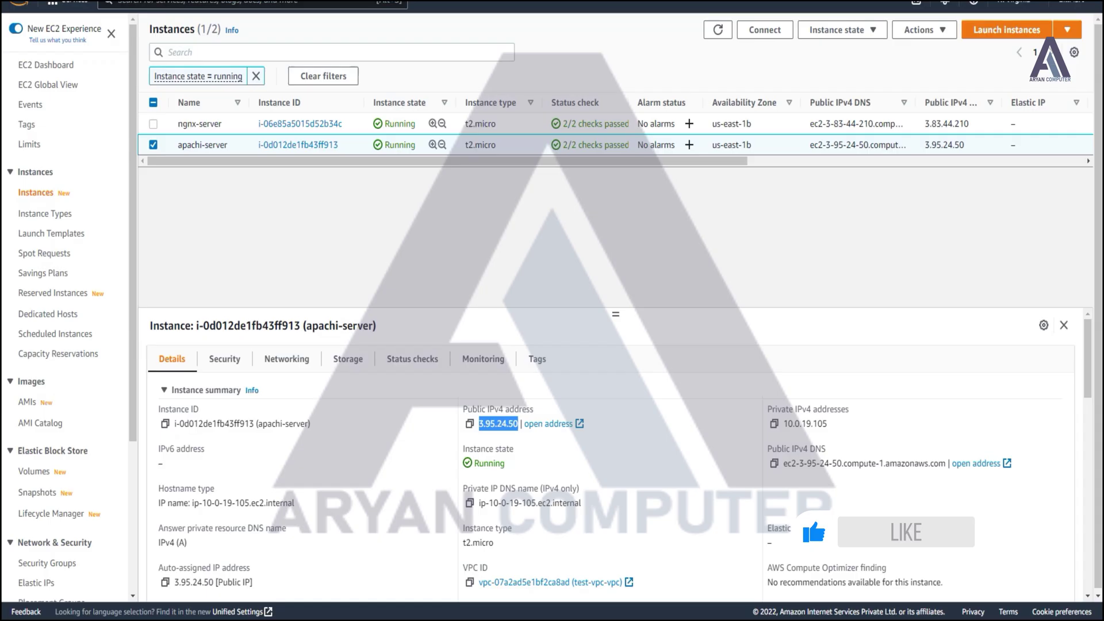
Start creating a new load balancer of the Network Load Balancer type
scroll(63, 436, "down", 2)
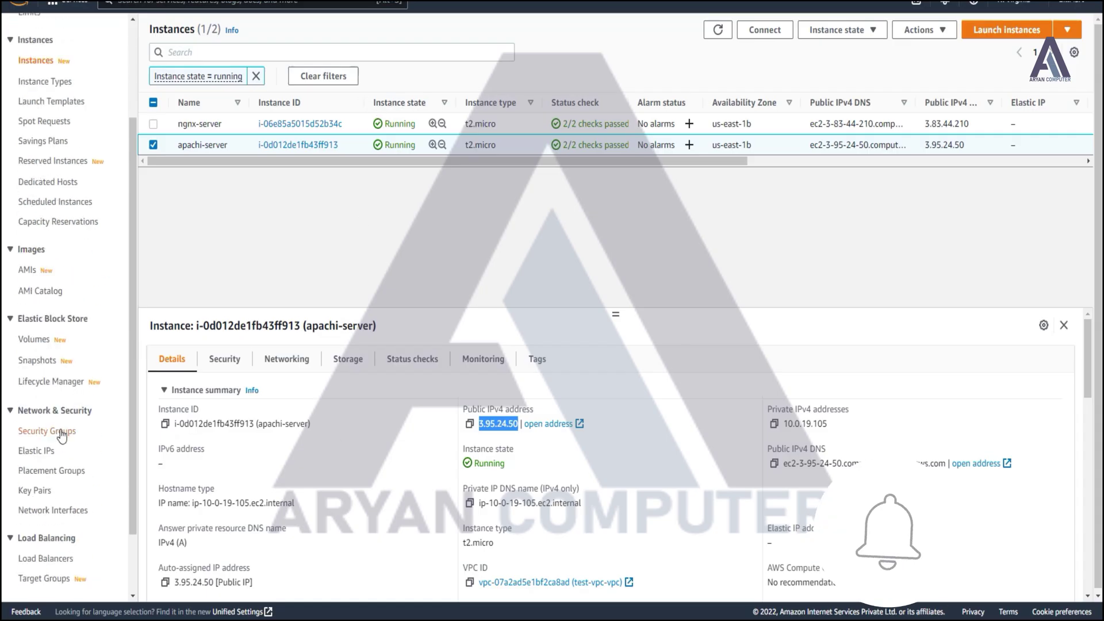
left_click(60, 558)
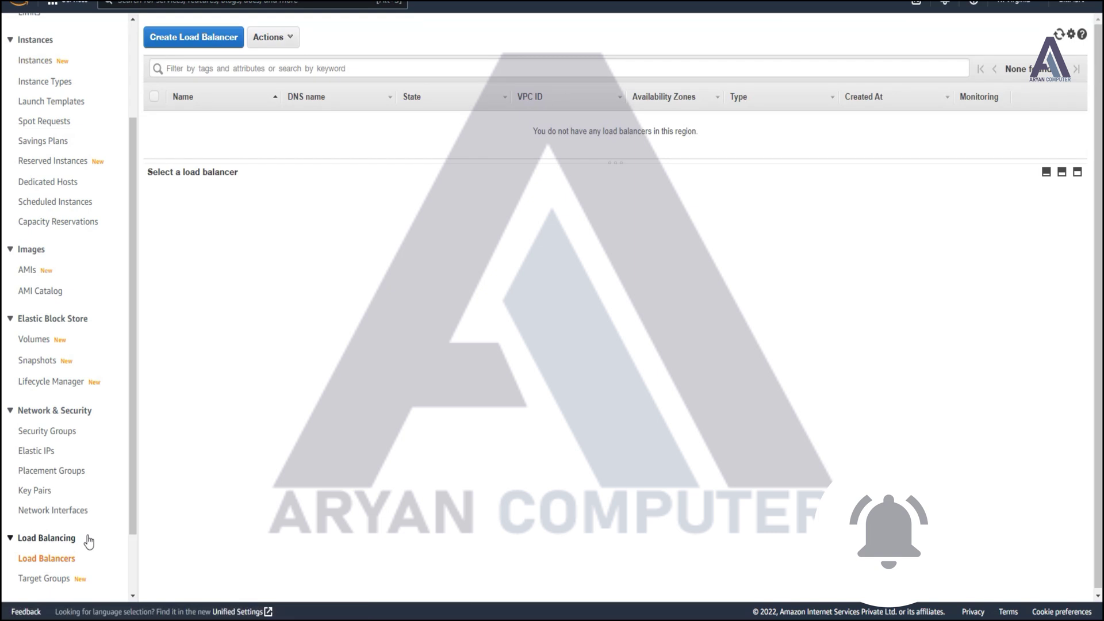
left_click(182, 38)
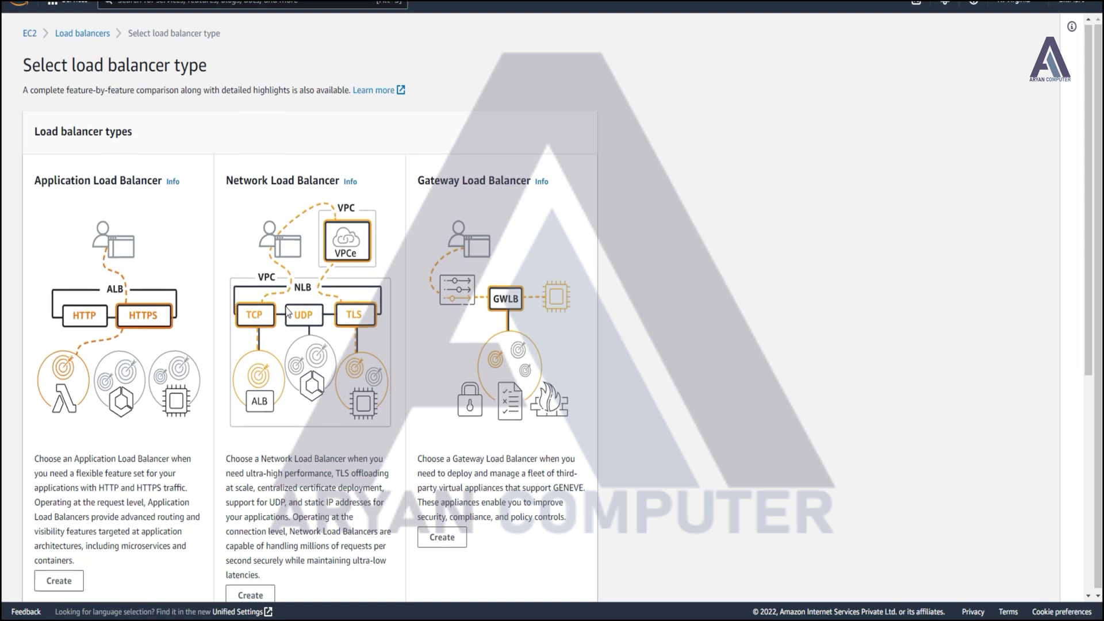
scroll(289, 313, "down", 3)
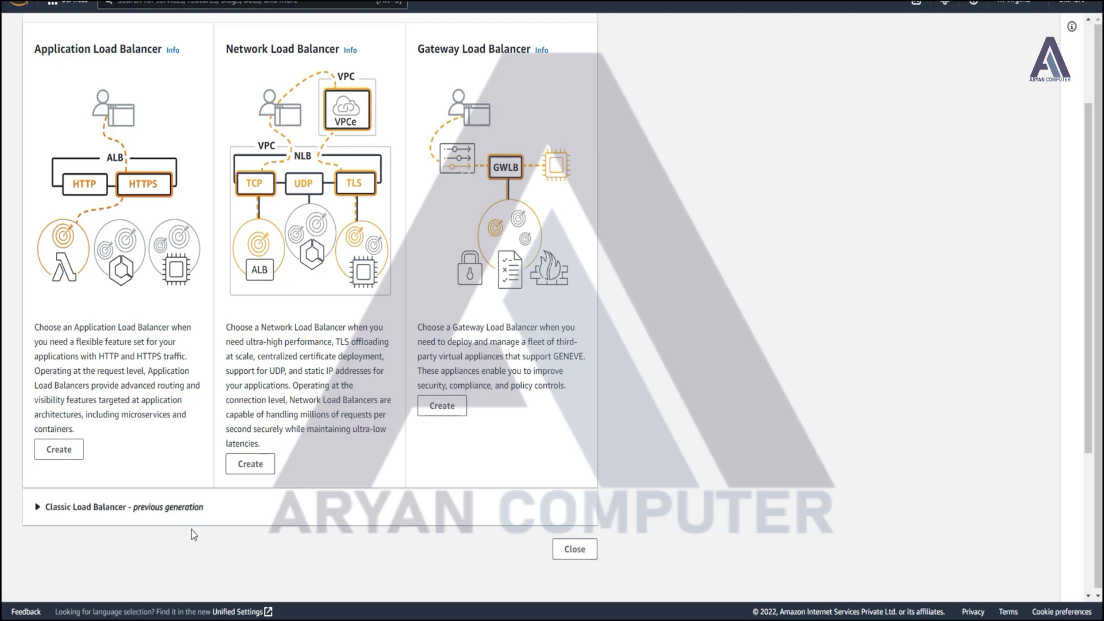
left_click(236, 470)
Name the load balancer nlb and set its scheme to Internet-facing
left_click(64, 290)
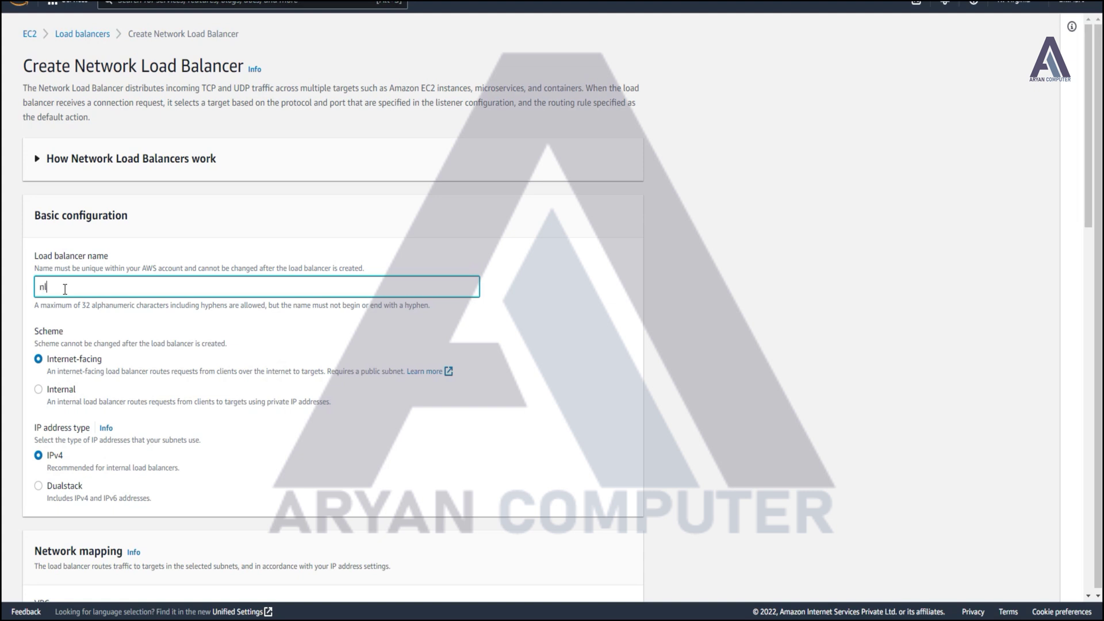
scroll(68, 239, "down", 2)
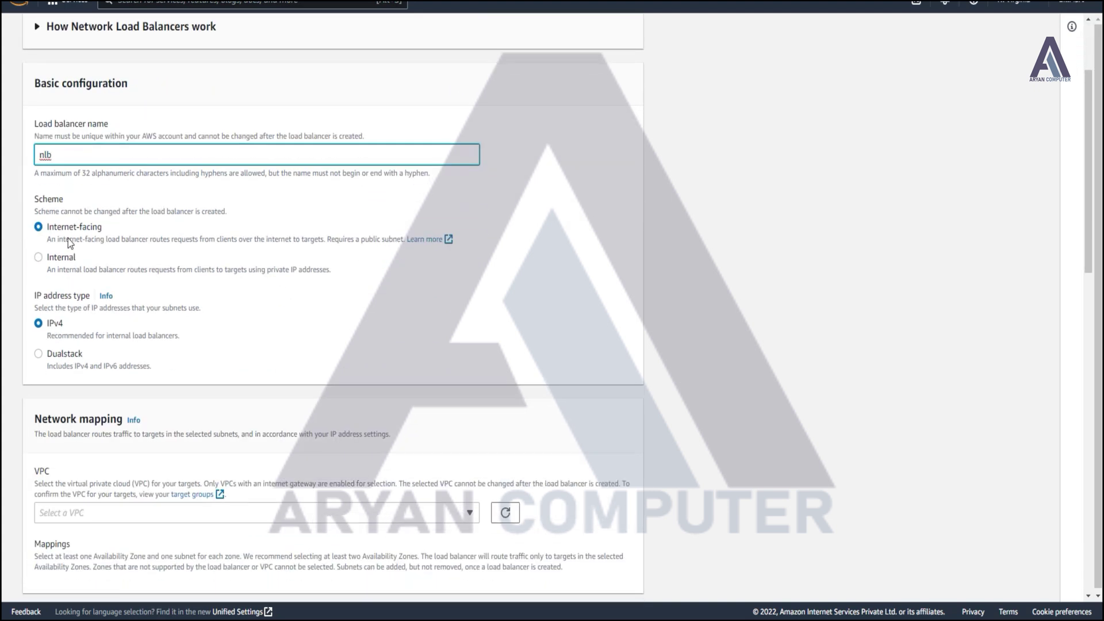
left_click(38, 257)
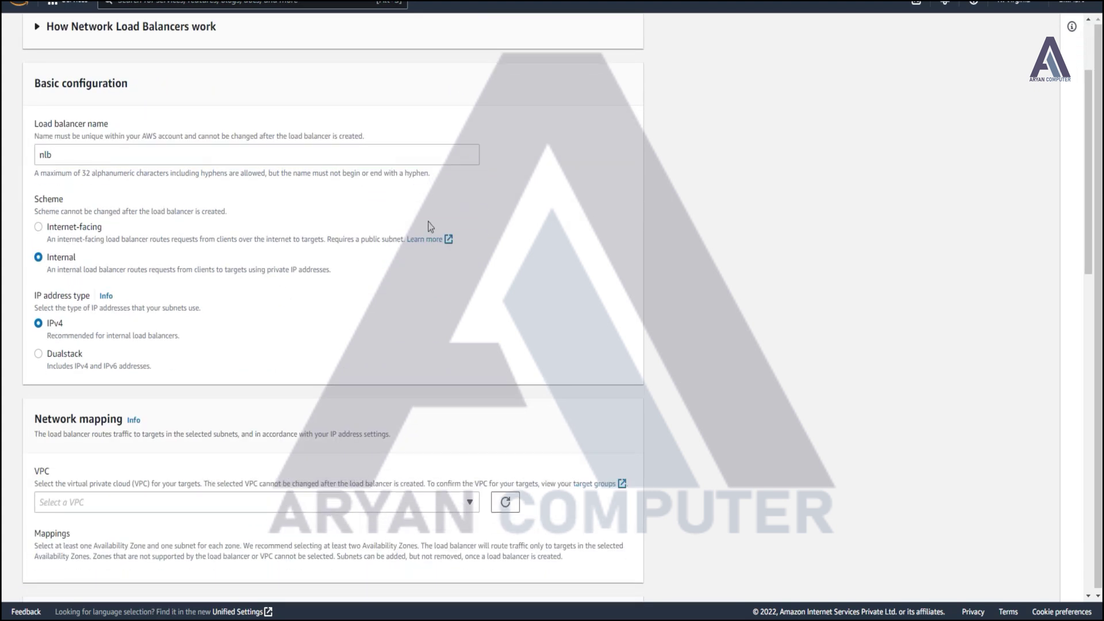
left_click(70, 228)
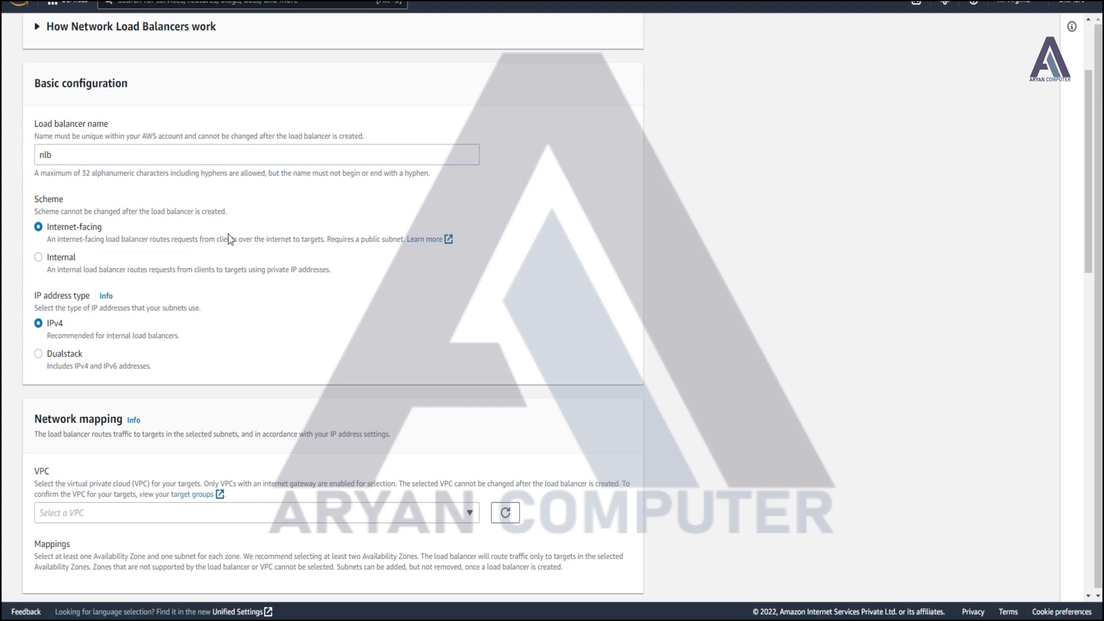
Choose test-vpc-vpc as the VPC for the load balancer's network mapping
scroll(287, 257, "down", 3)
left_click(110, 312)
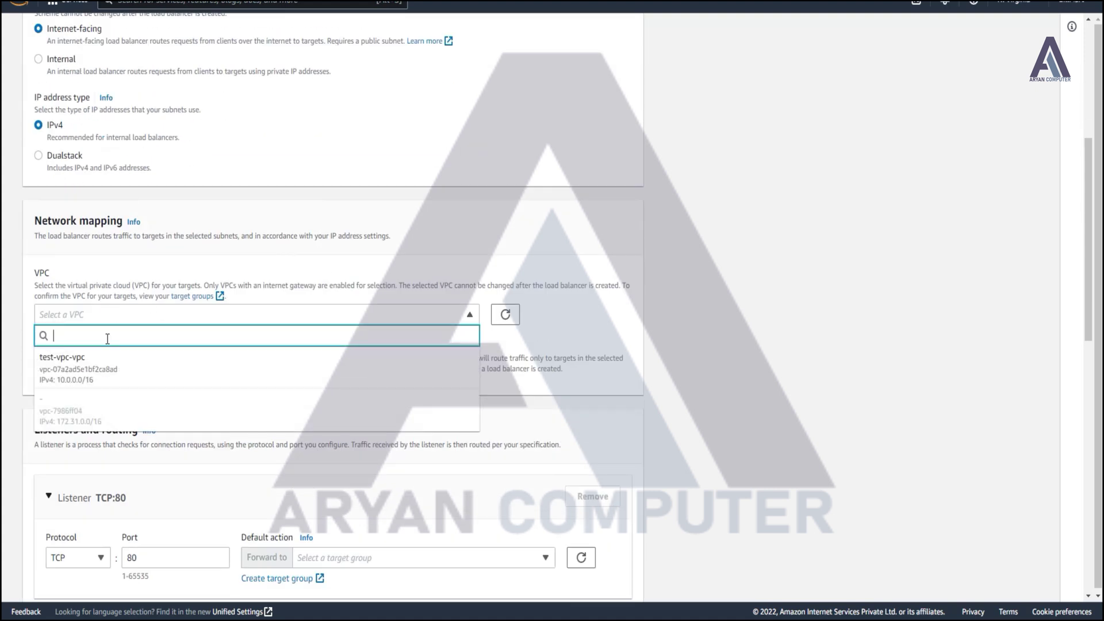
left_click(110, 376)
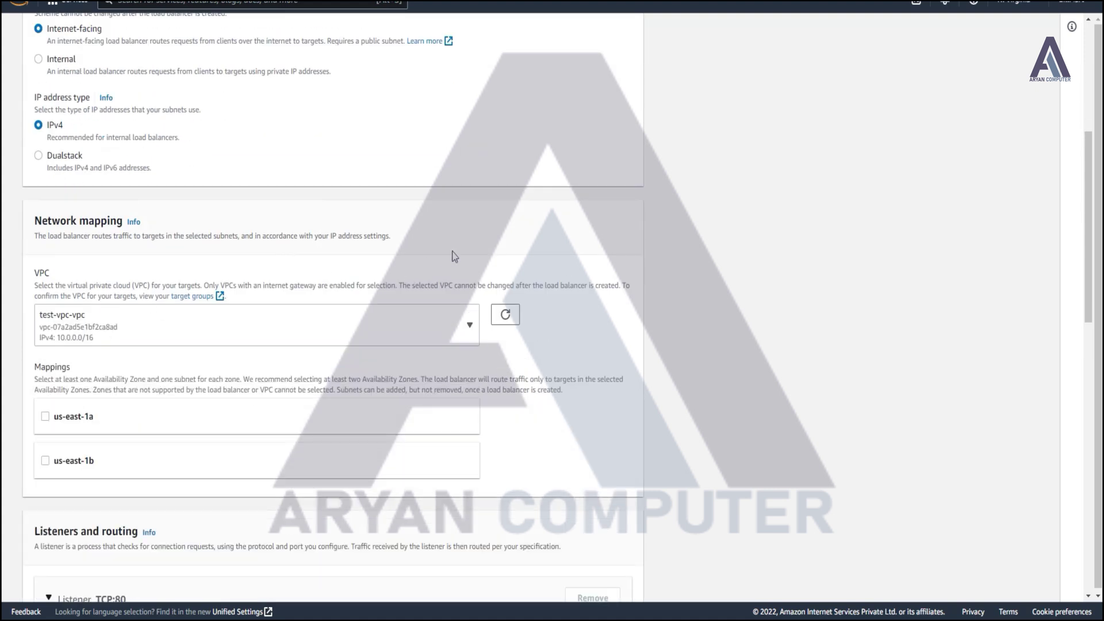
Map the load balancer to us-east-1a and us-east-1b, choosing subnet test-vpc-subnet-public2-us-east-1b for us-east-1b
scroll(355, 283, "down", 4)
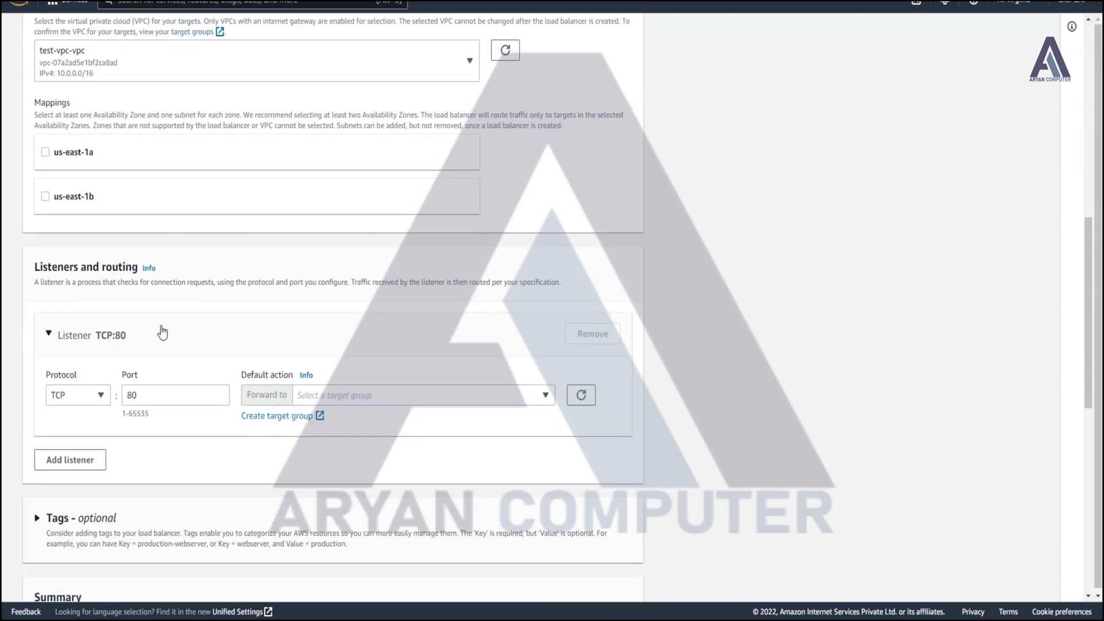
left_click(46, 157)
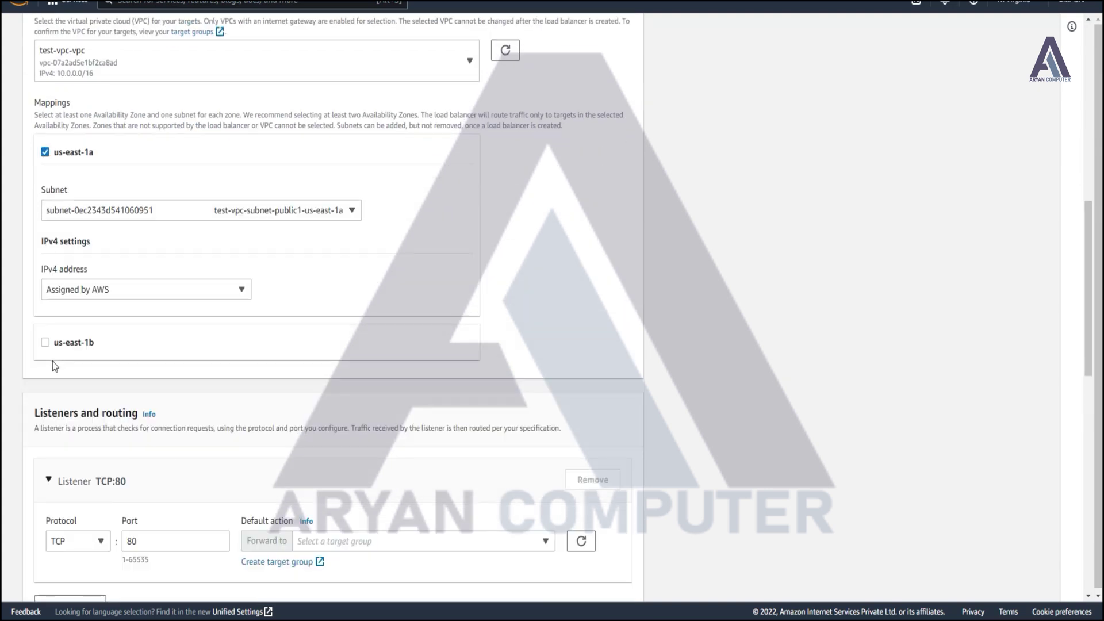
left_click(112, 347)
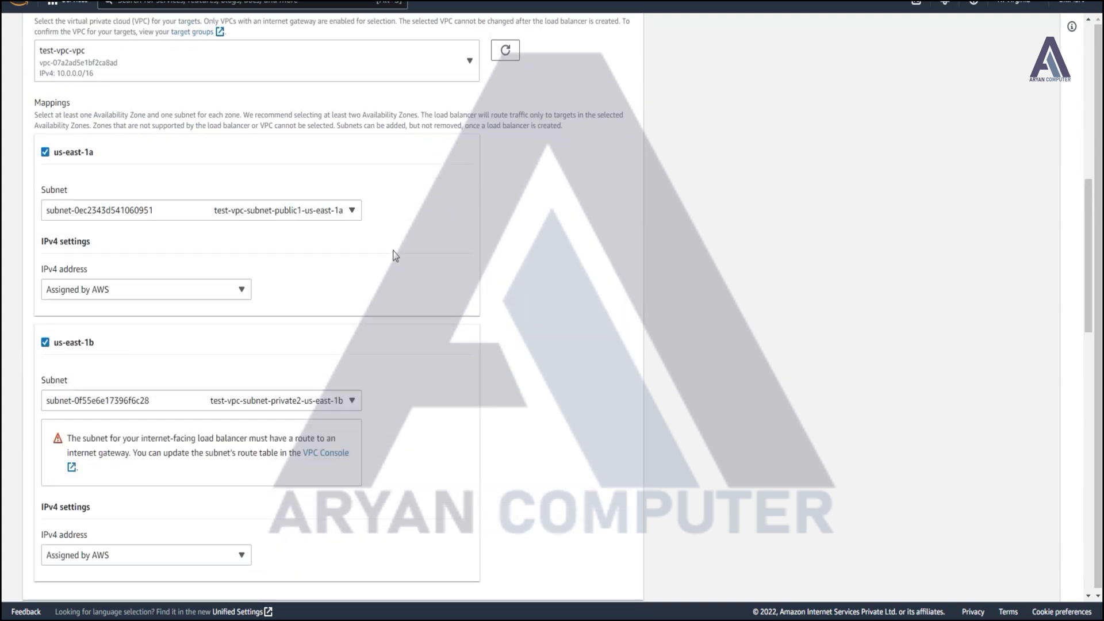
left_click(352, 399)
left_click(351, 448)
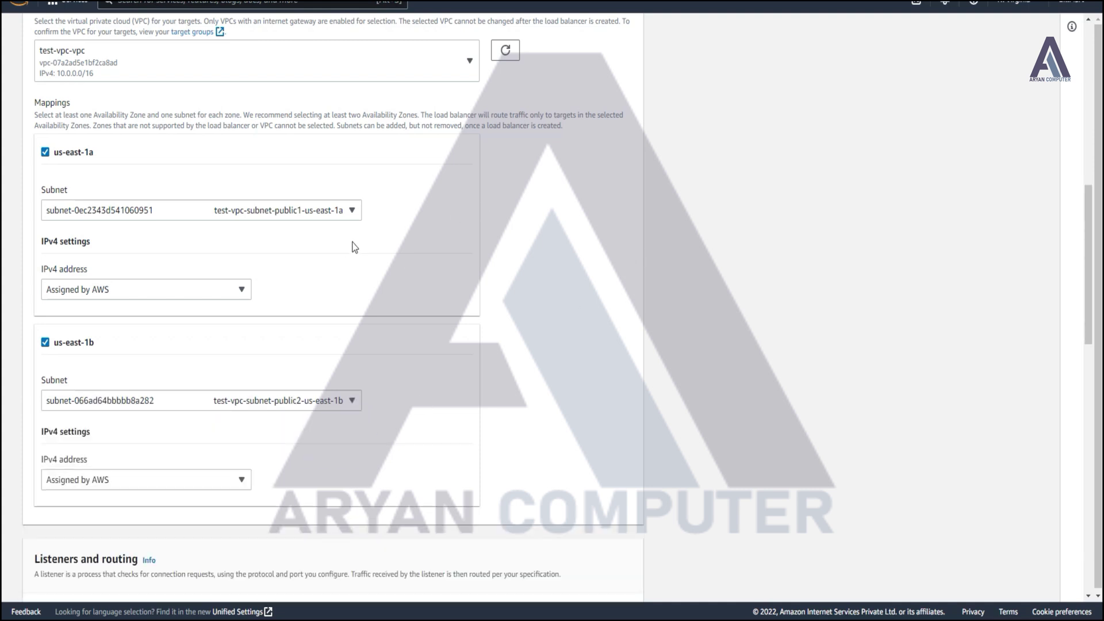
Set the TCP listener's port to 8080
scroll(368, 242, "down", 3)
scroll(332, 305, "down", 3)
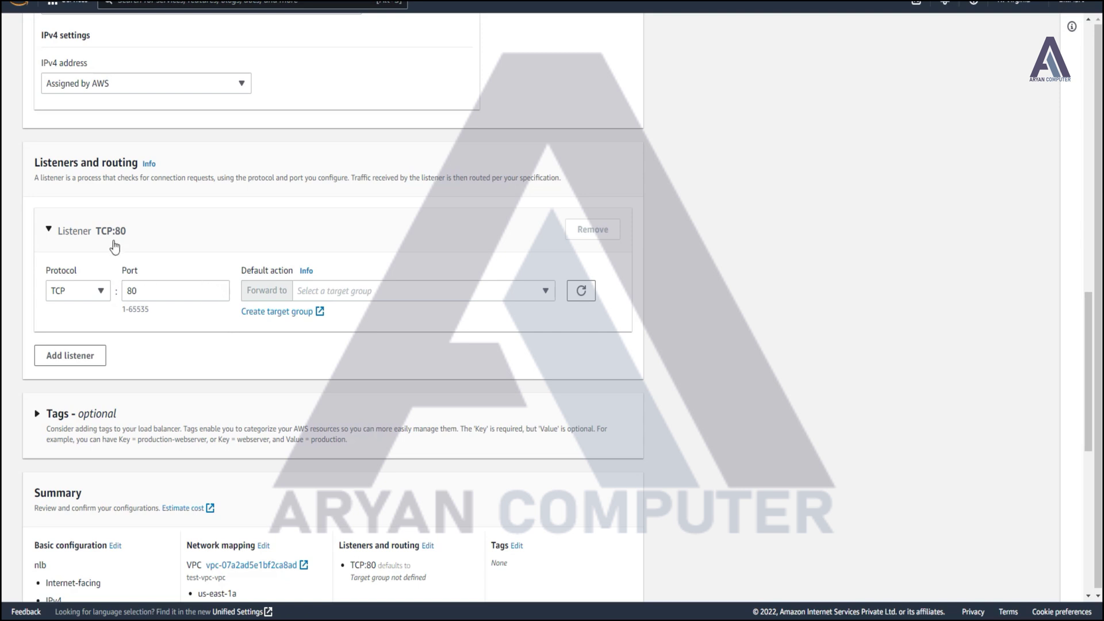
left_click(146, 288)
type("80")
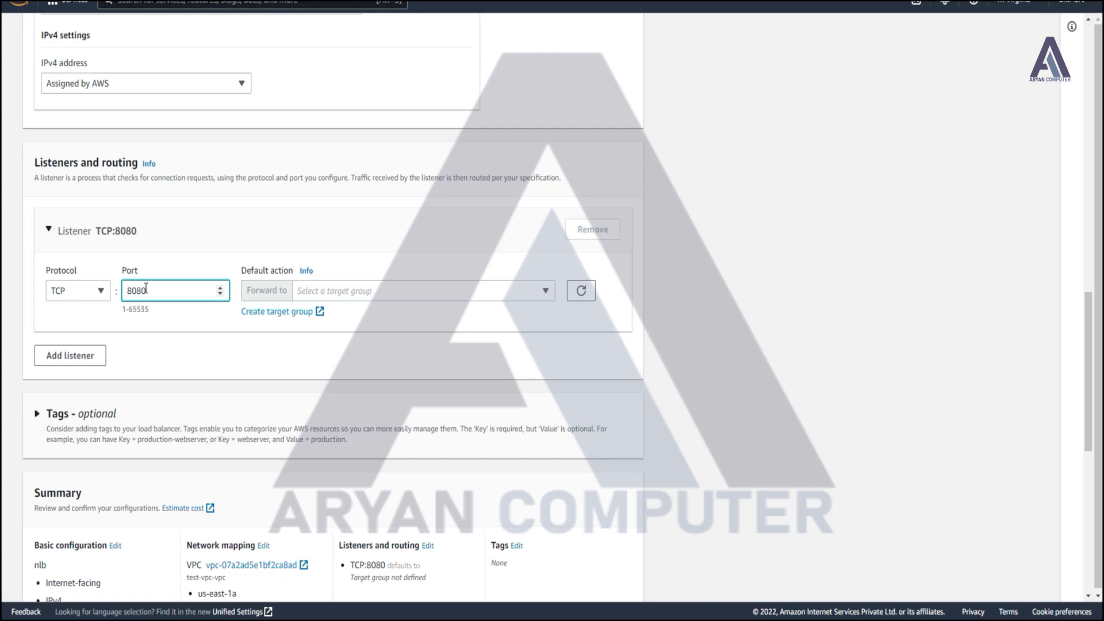
Start a new target group for the listener, name it apachi, keep TCP port 80, and proceed to registering targets
left_click(276, 313)
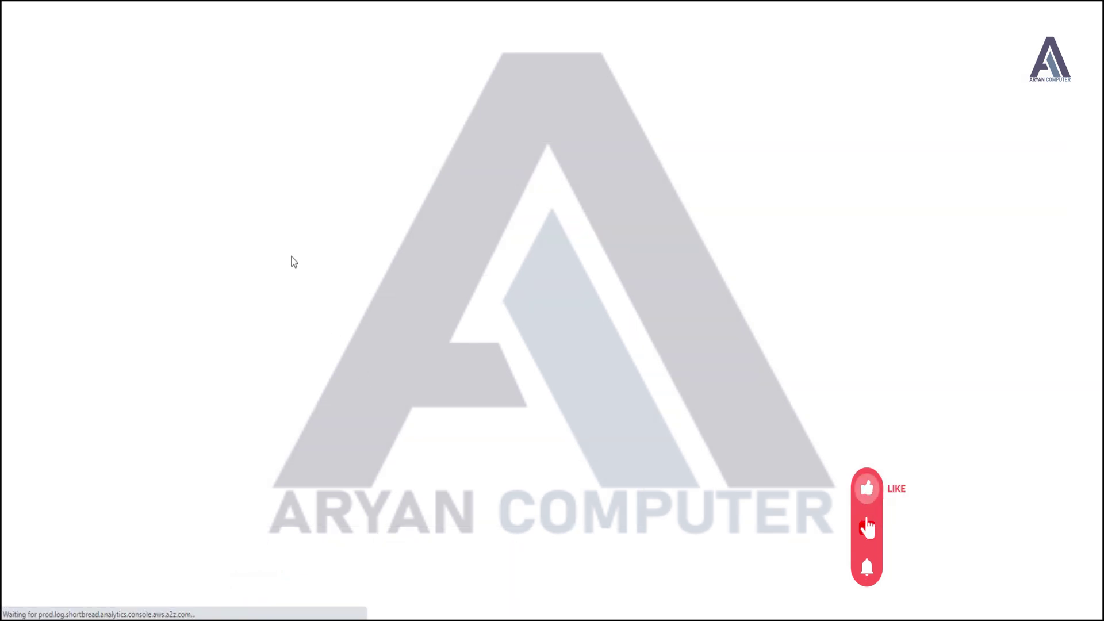
scroll(425, 305, "down", 7)
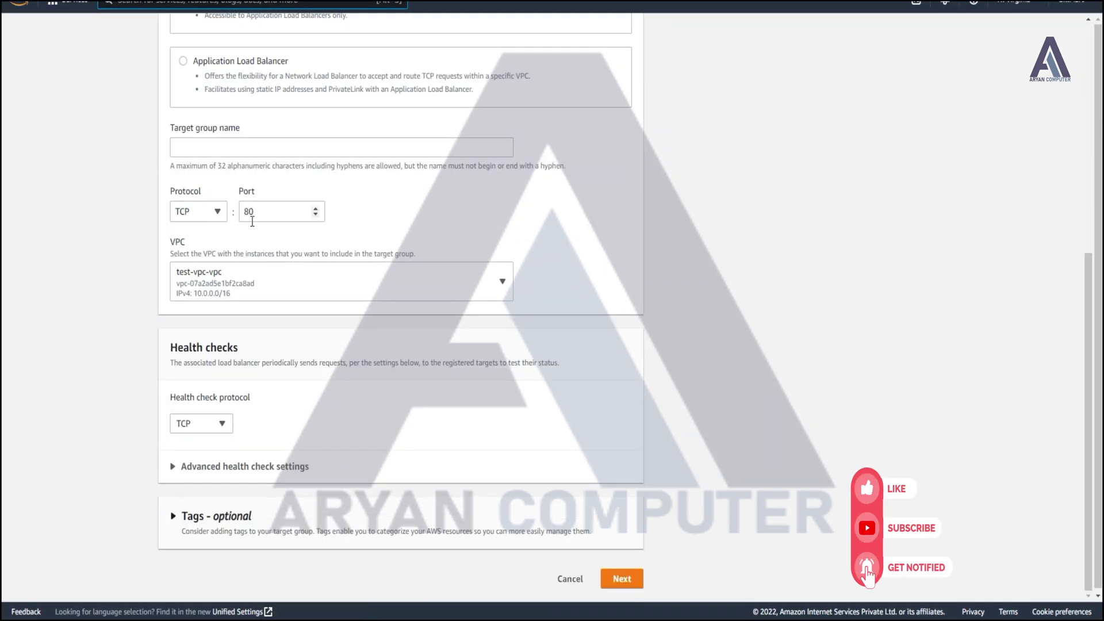
left_click(230, 147)
type("ap")
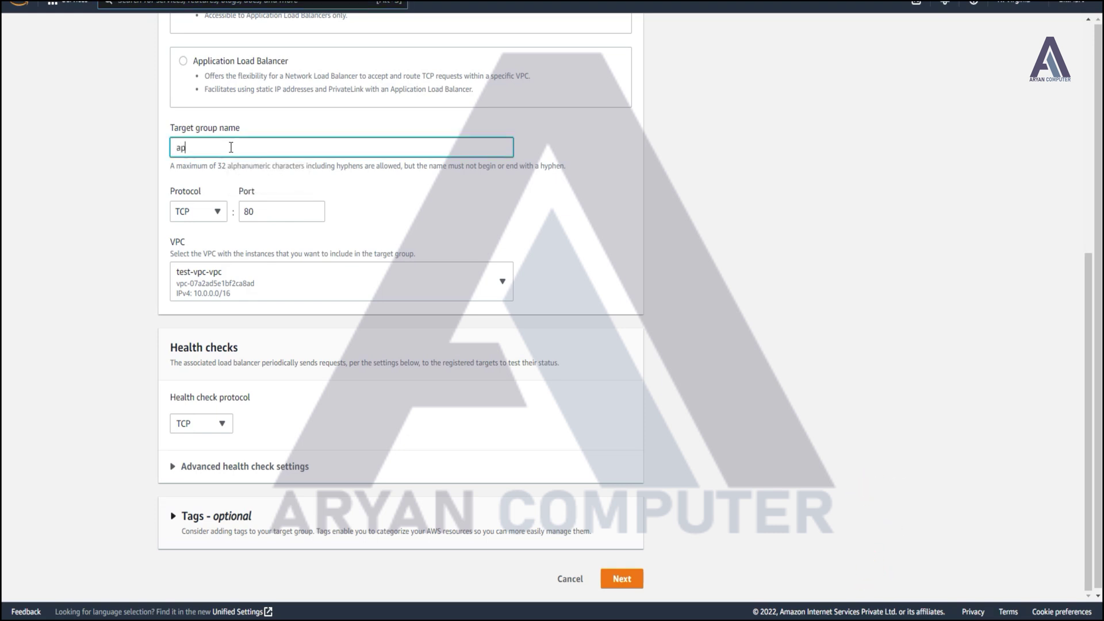
type("achi")
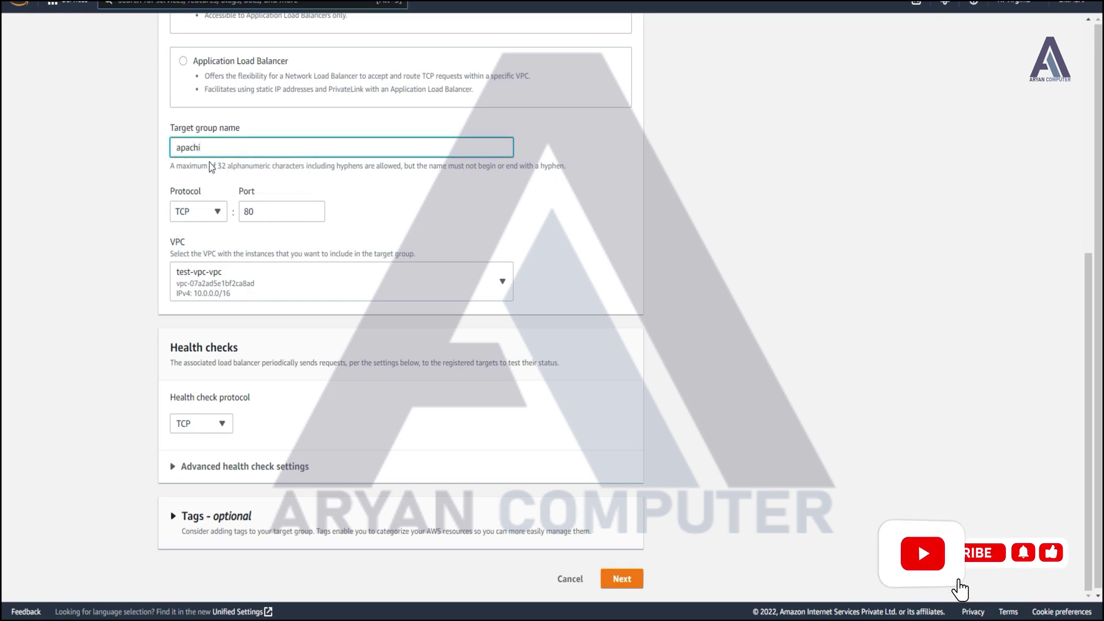
left_click(280, 207)
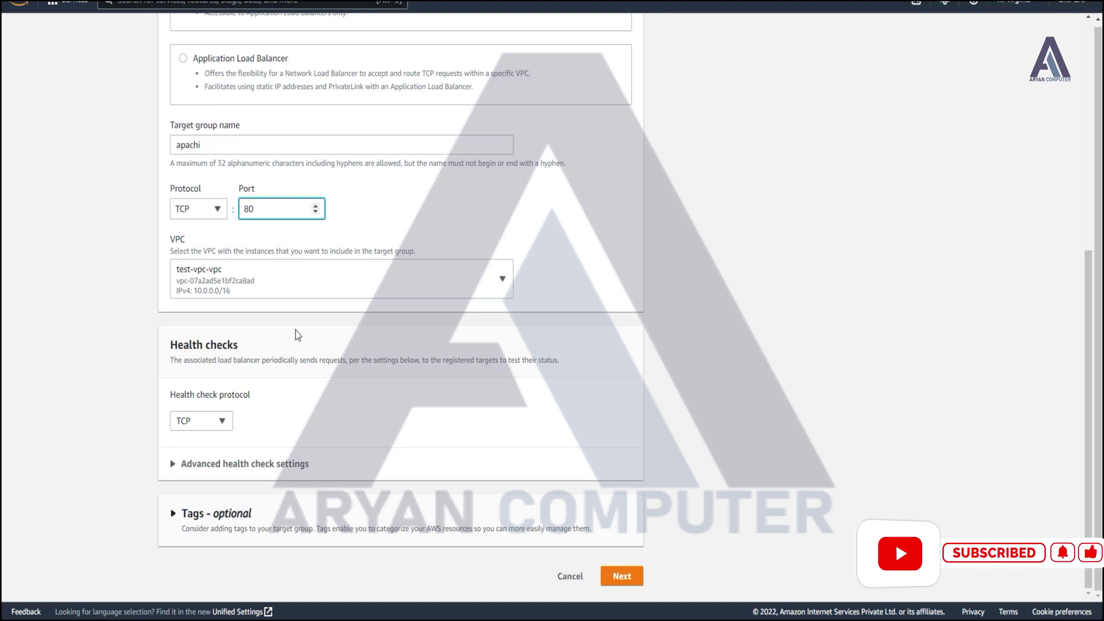
left_click(621, 576)
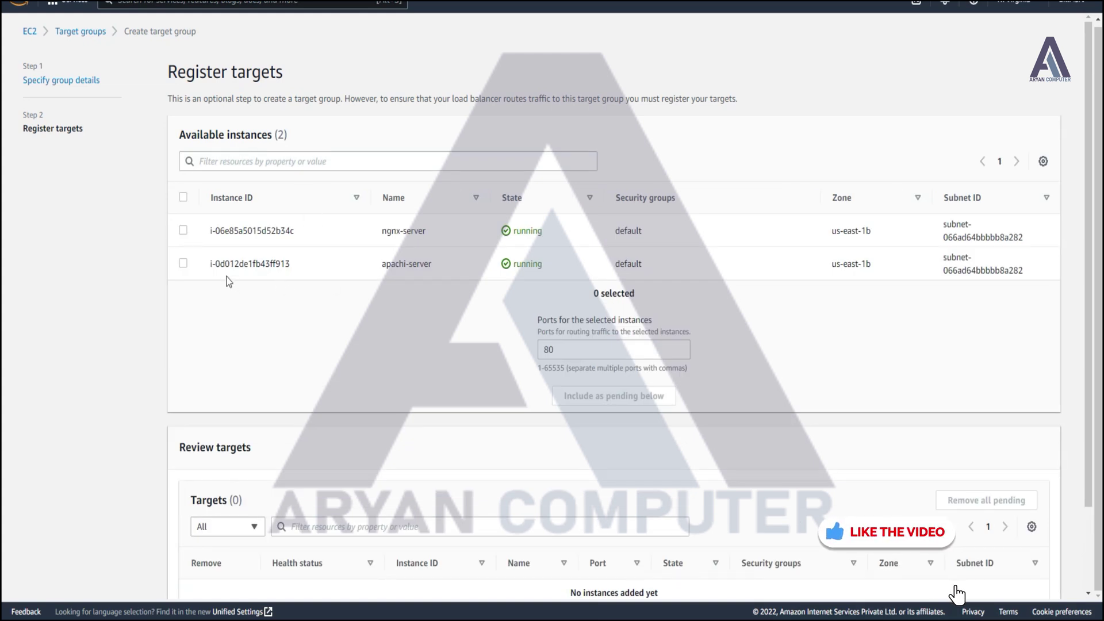
Add the apachi-server instance as a pending target on port 80 and create the target group
left_click(228, 273)
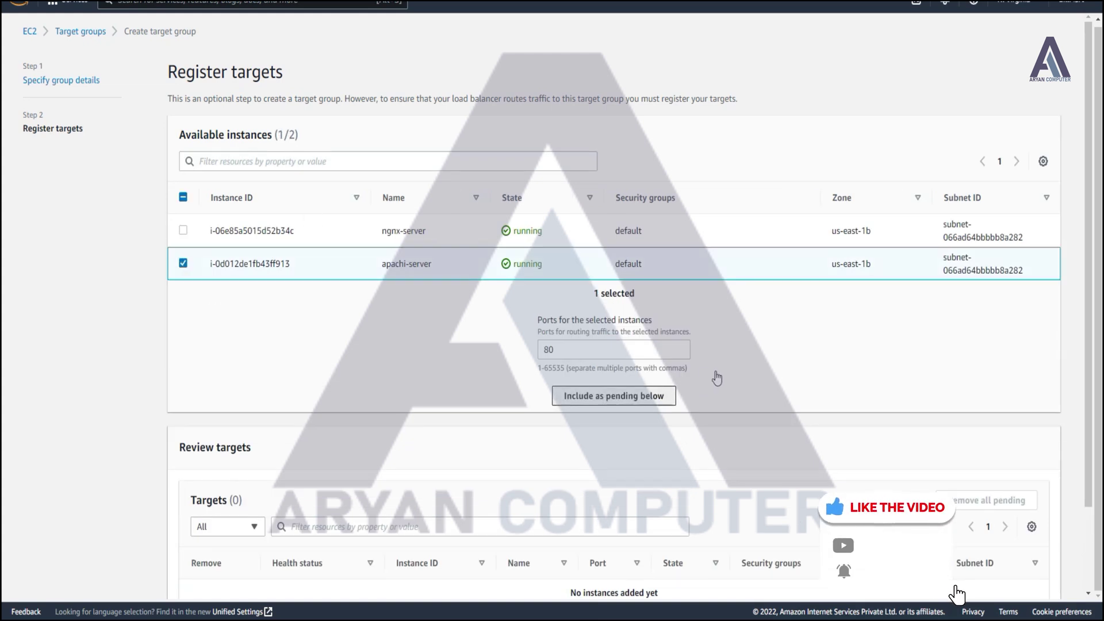
left_click(613, 395)
scroll(715, 328, "down", 2)
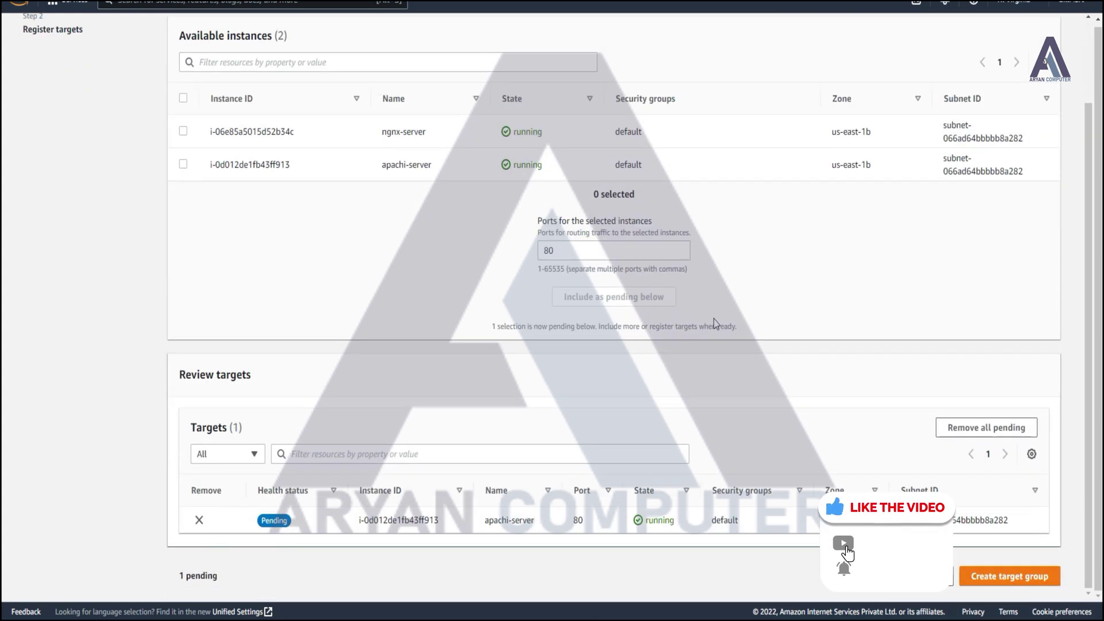
left_click(998, 582)
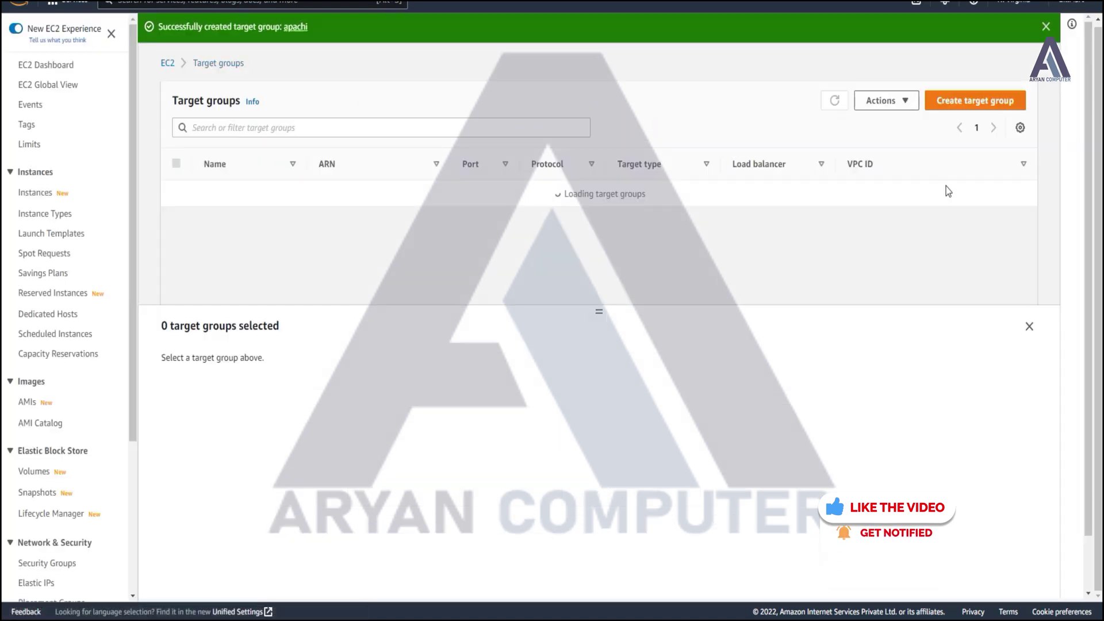
Return to the load balancer form, refresh the target groups, and forward the TCP:8080 listener to apachi
key("ctrl+w")
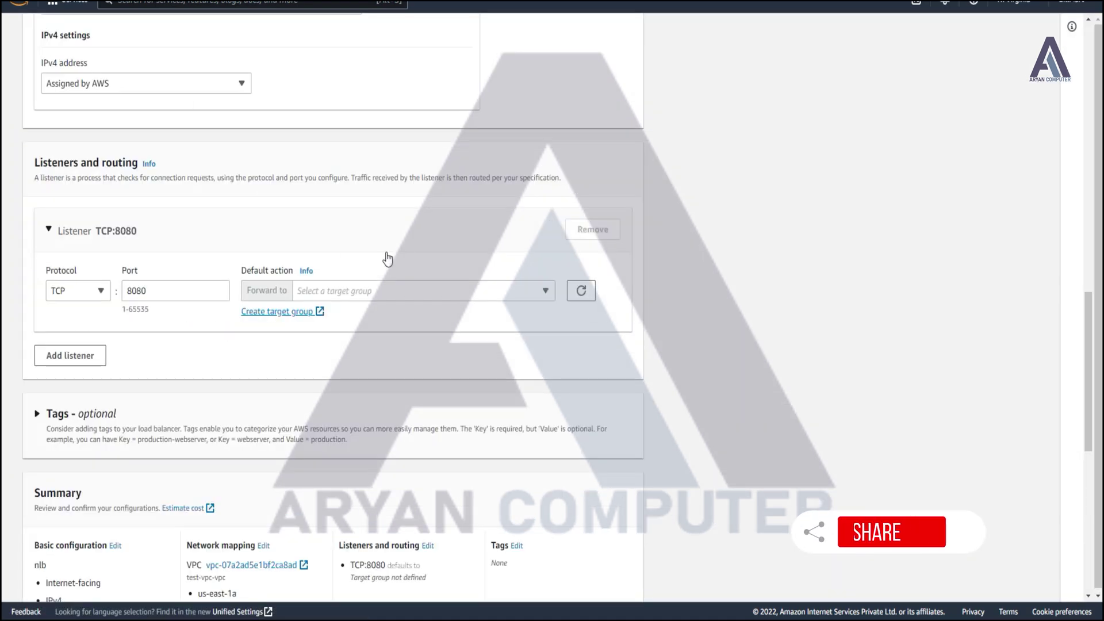
left_click(581, 290)
left_click(517, 290)
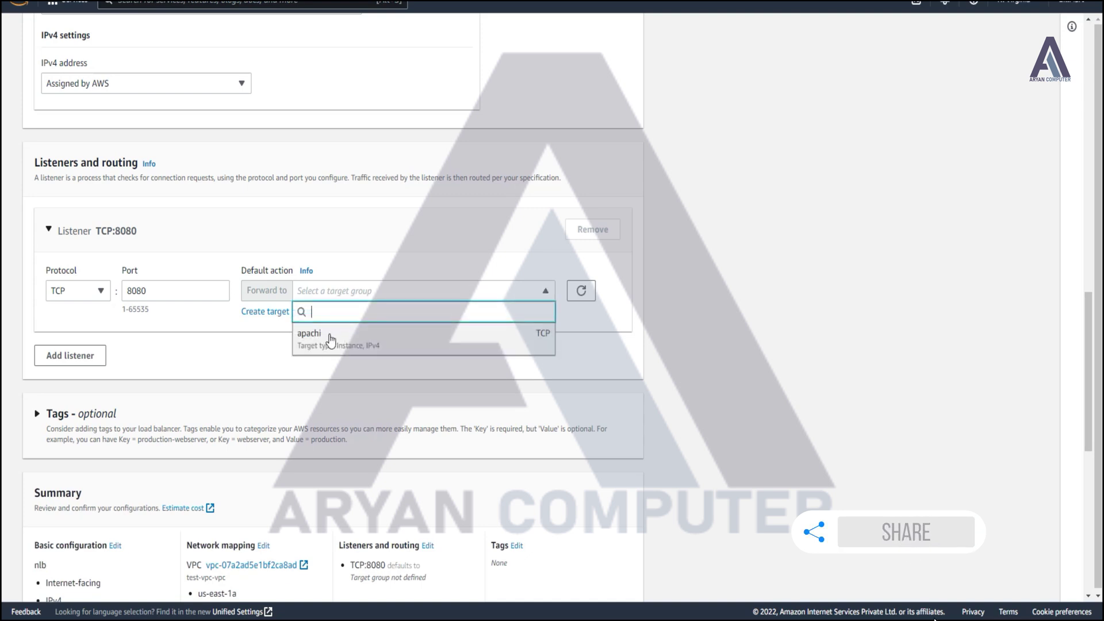
left_click(337, 338)
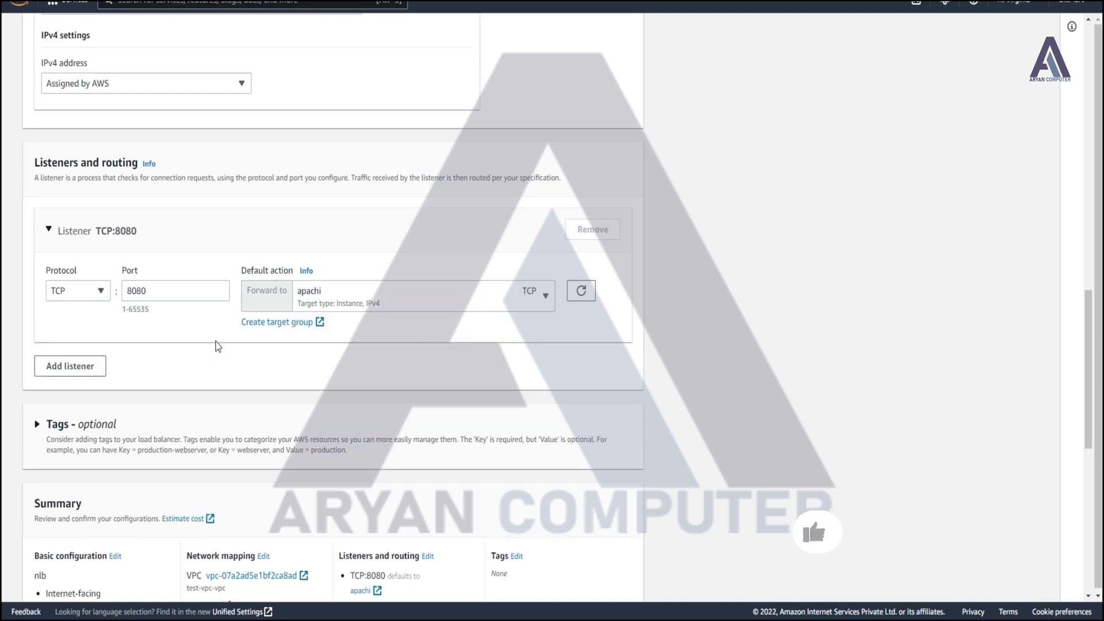
Add a second TCP listener to the load balancer and set its port to 8081
scroll(123, 307, "down", 1)
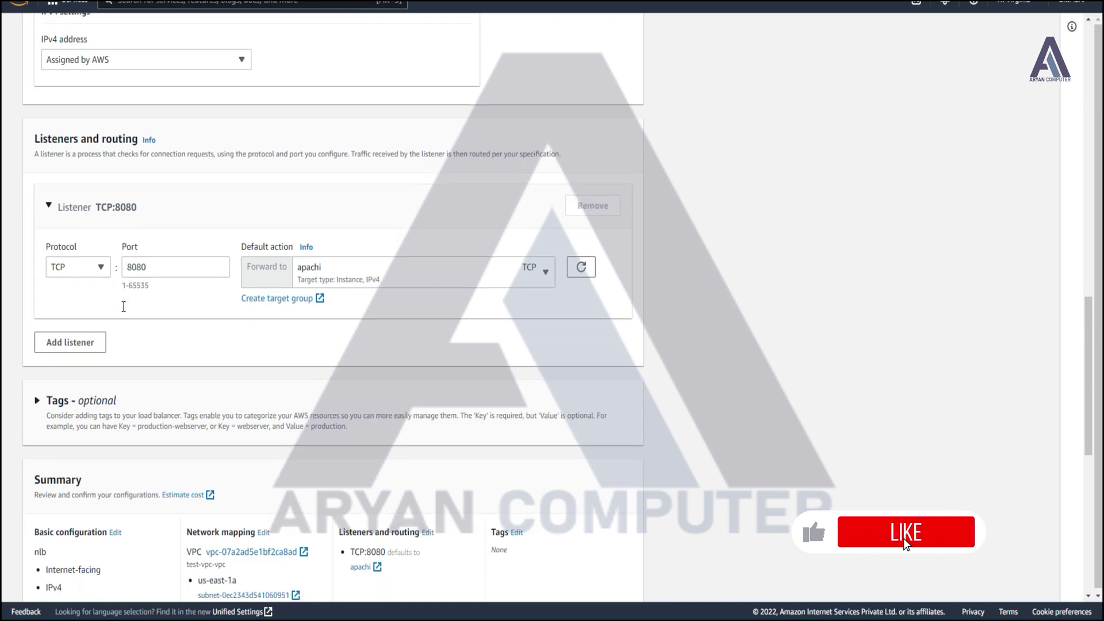
scroll(124, 306, "down", 2)
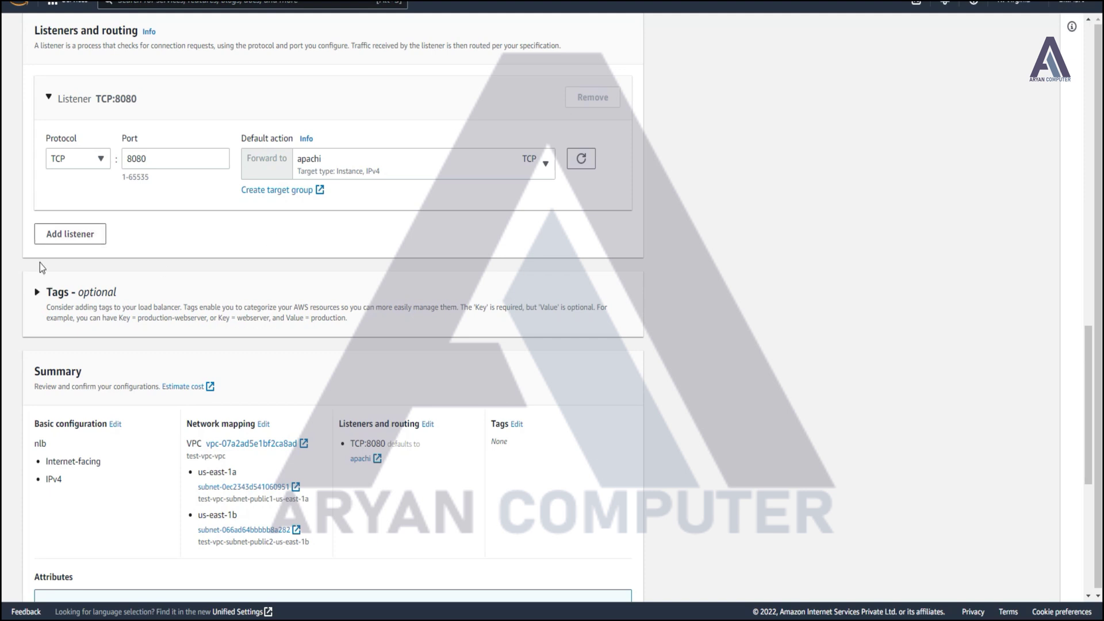
left_click(47, 240)
left_click(154, 220)
type("80")
key("BackSpace")
type("1")
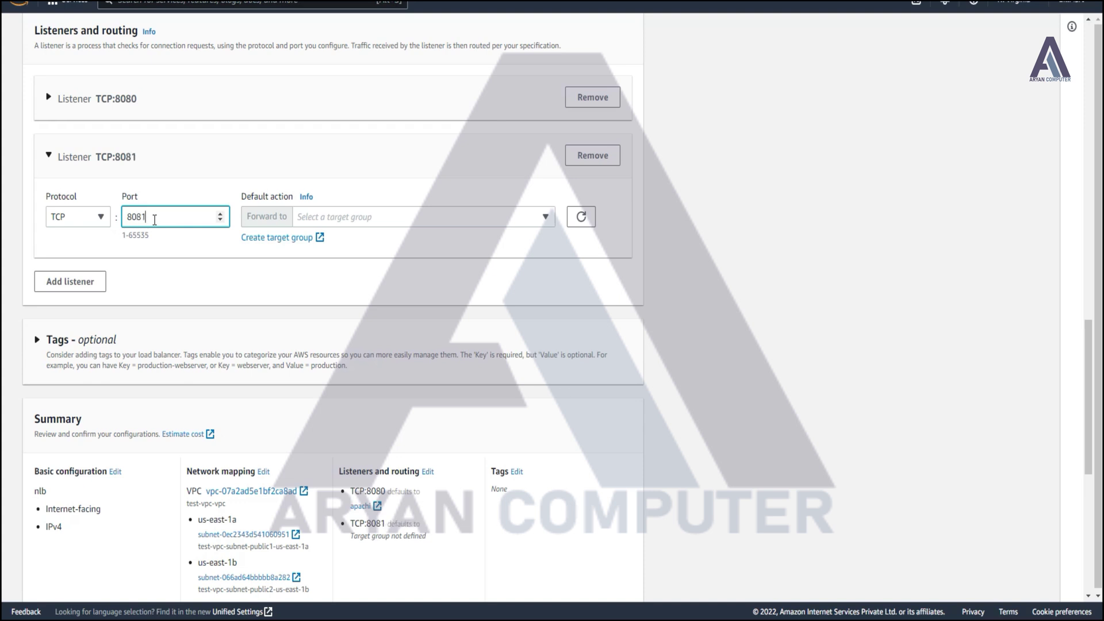
Start another target group for the TCP:8081 listener, name it ngnx, keep TCP port 80, and proceed to registering targets
left_click(274, 244)
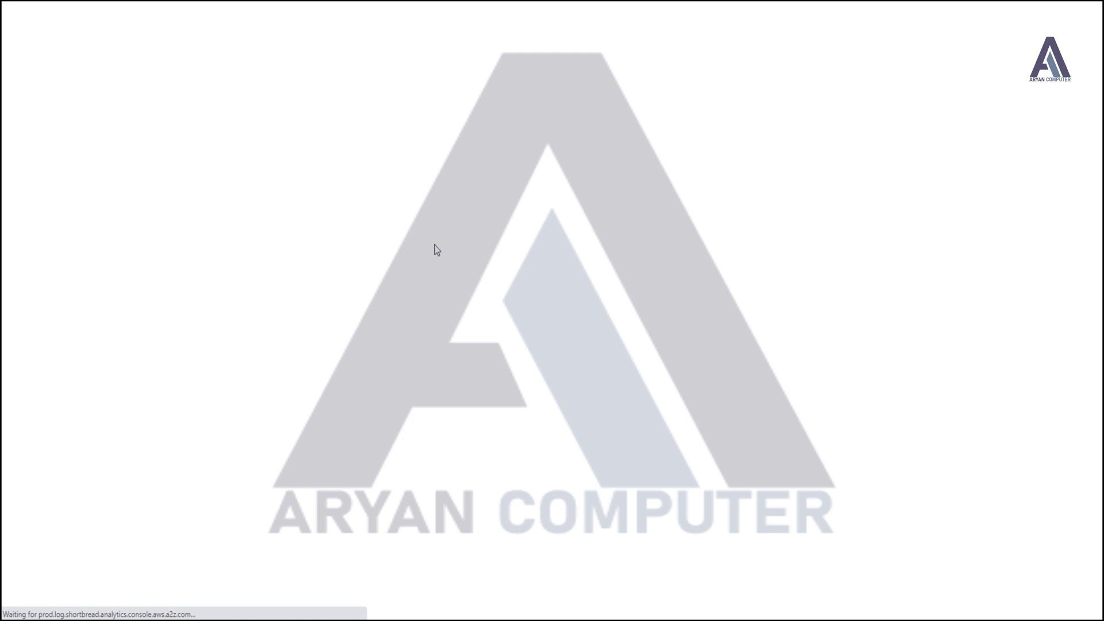
scroll(270, 247, "down", 5)
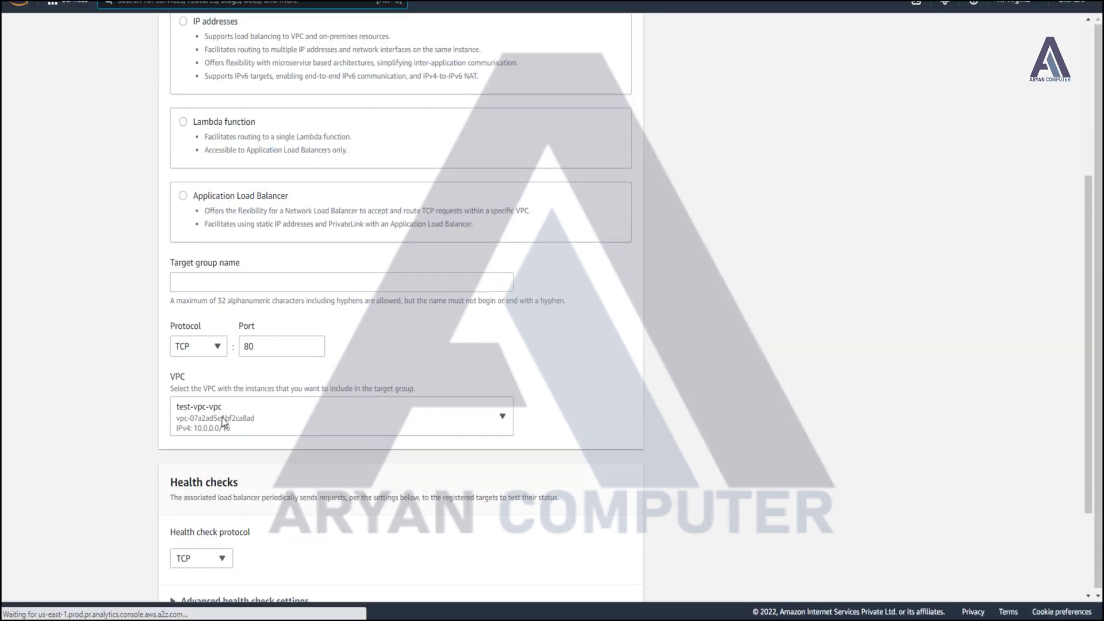
left_click(211, 283)
type("ngnx")
scroll(331, 316, "down", 2)
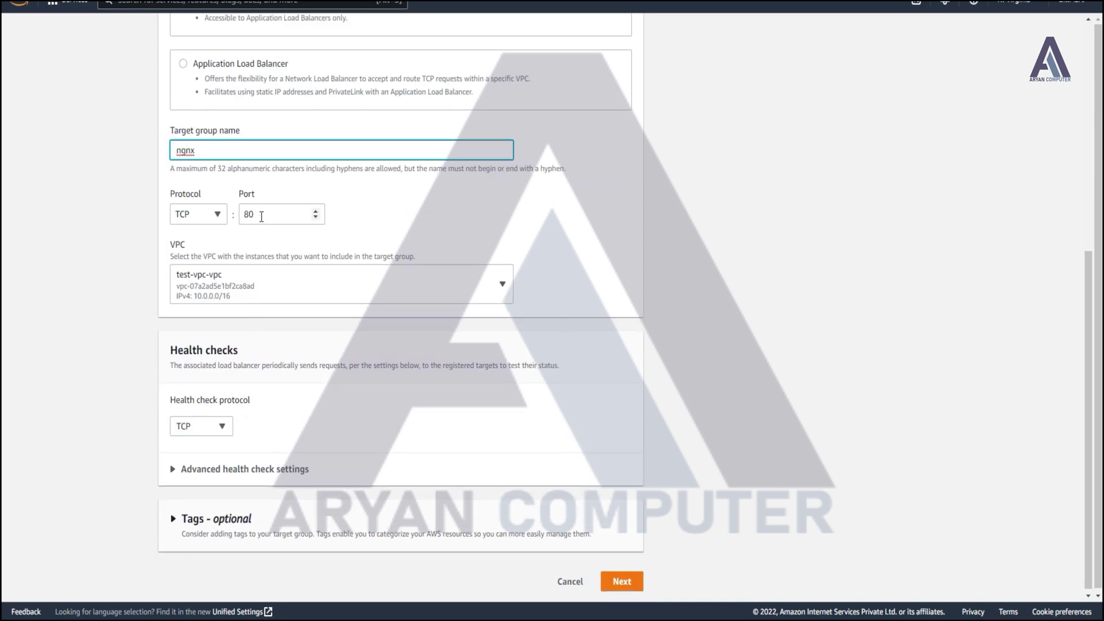
left_click(621, 580)
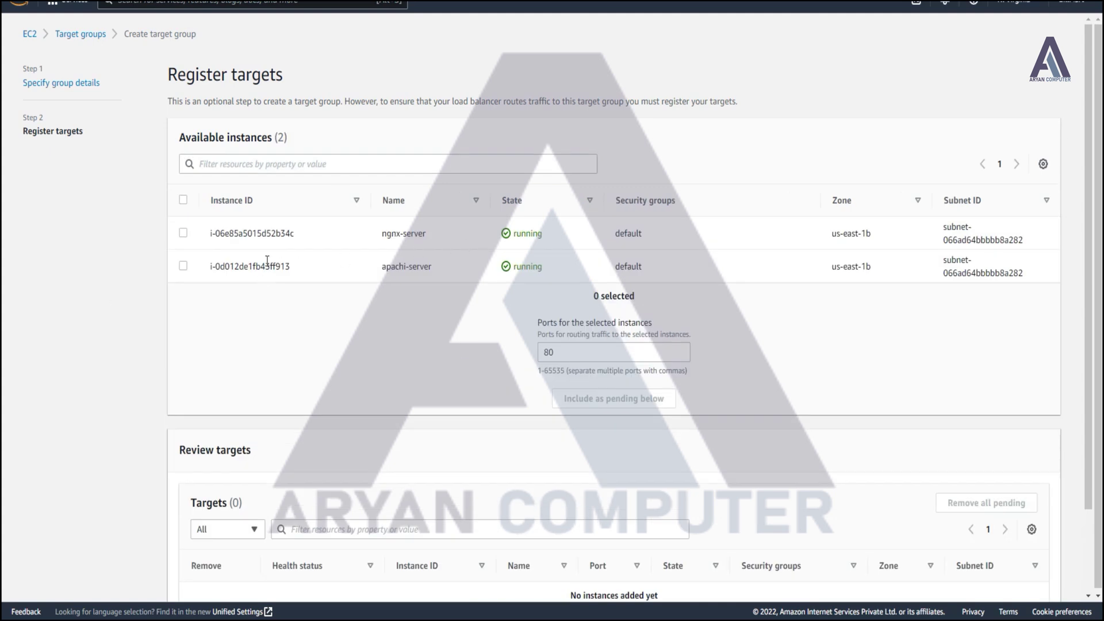
Include the ngnx-server instance as a pending target on port 80 and create the target group
left_click(183, 232)
scroll(615, 319, "down", 2)
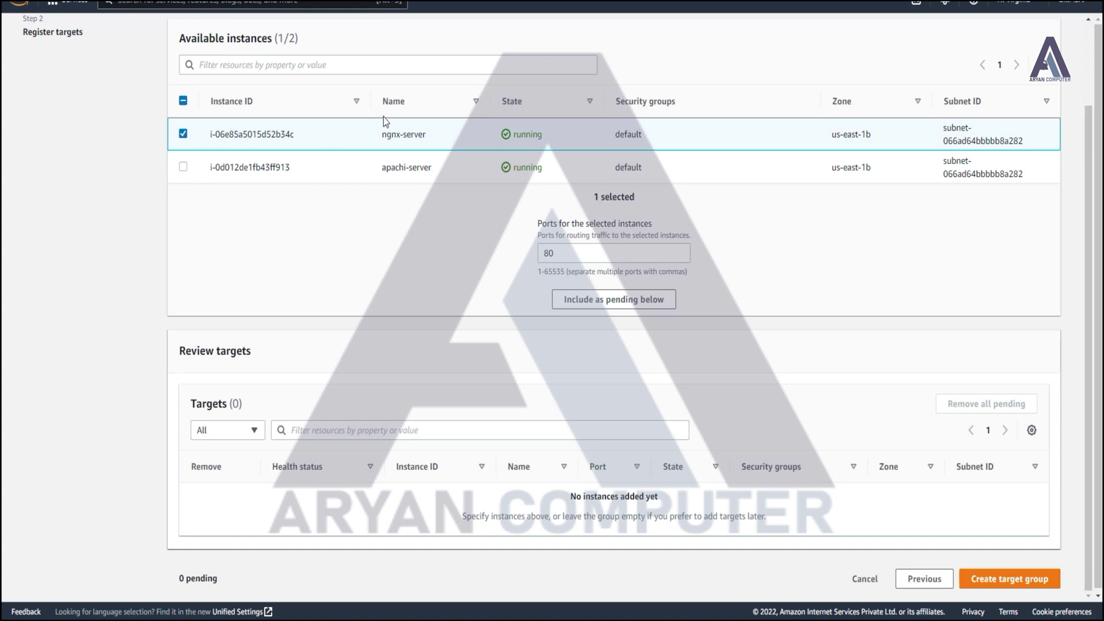
left_click_drag(381, 134, 439, 135)
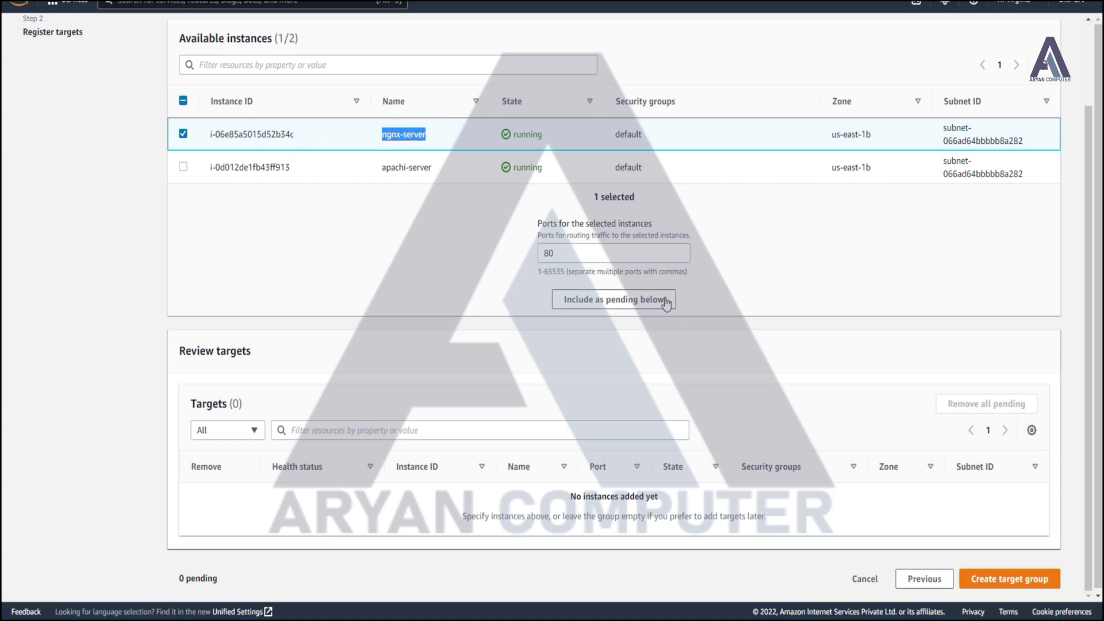
left_click(630, 303)
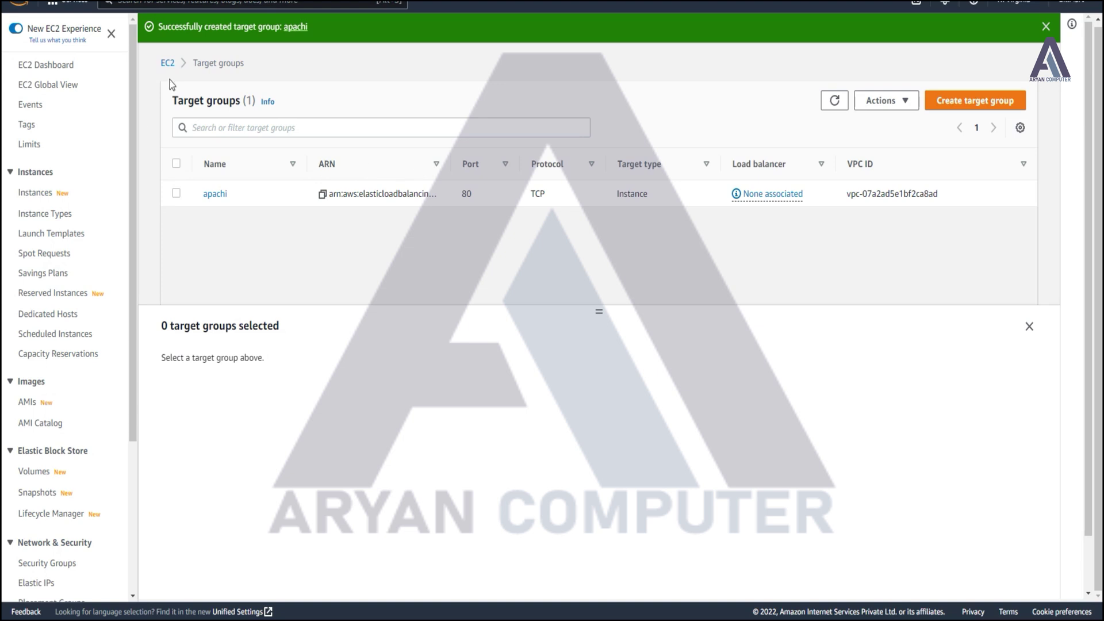
Return to the load balancer form, refresh the target groups, and forward the TCP:8081 listener to ngnx
key("ctrl+shift+Tab")
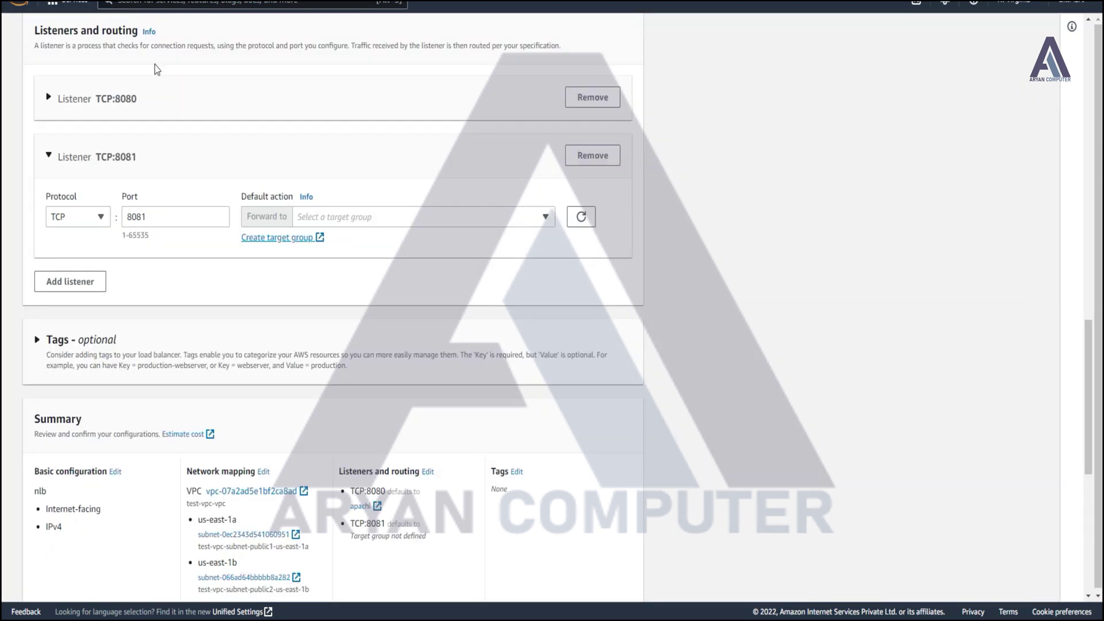
left_click(581, 216)
left_click(537, 219)
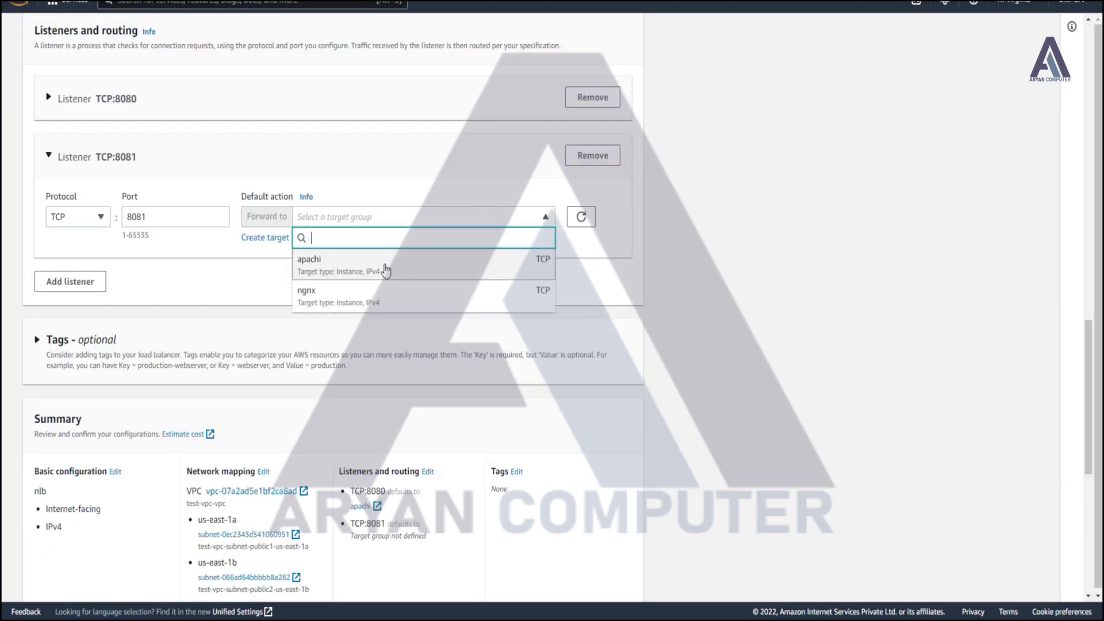
left_click(357, 302)
Create the nlb load balancer and open it in the load balancer list
scroll(256, 261, "down", 5)
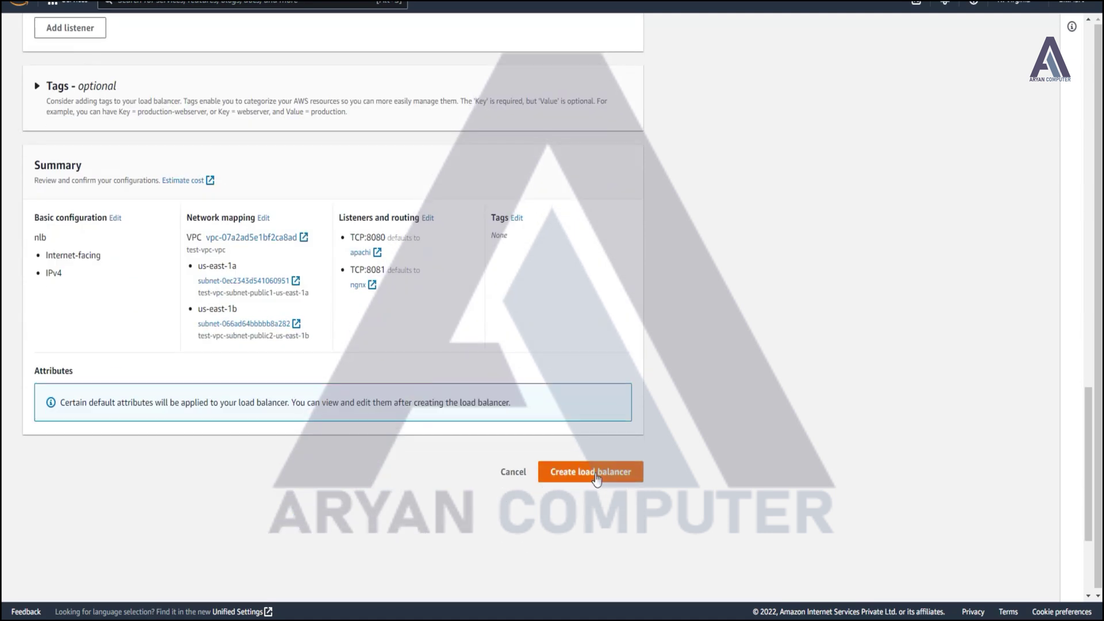
left_click(595, 472)
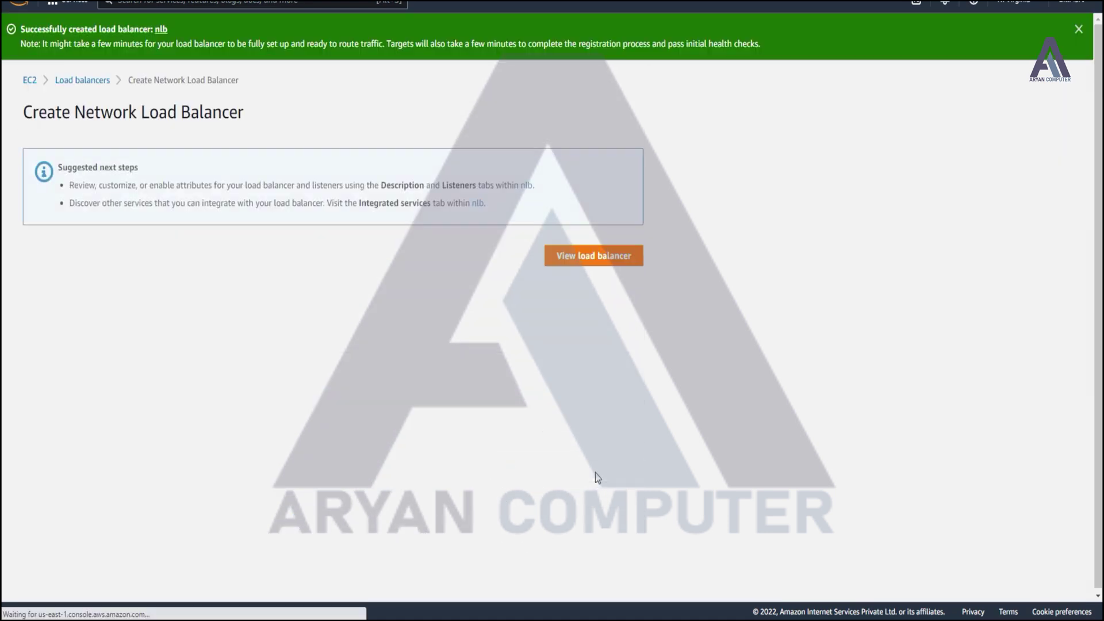
left_click(578, 257)
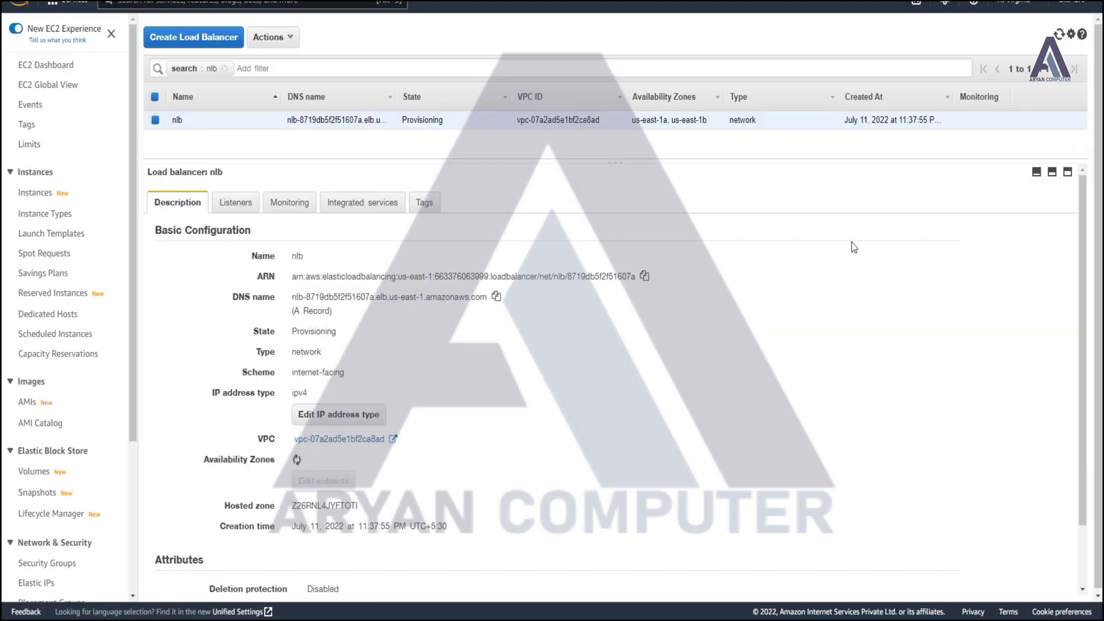
Review the nlb load balancer's listeners, description and provisioning state
left_click(235, 203)
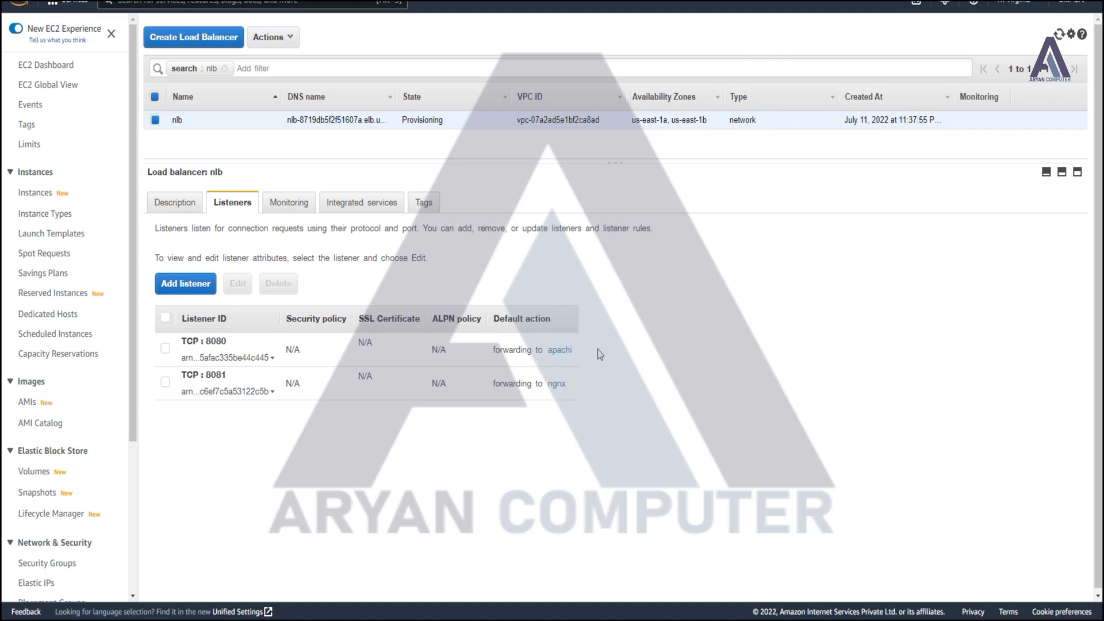
left_click(172, 203)
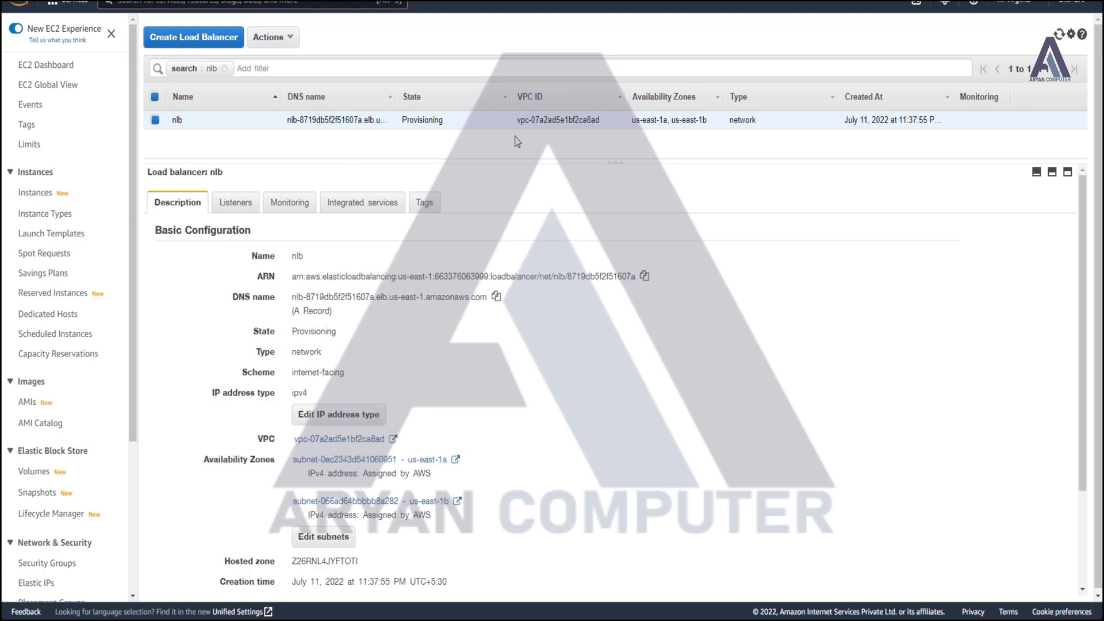
left_click_drag(402, 119, 486, 120)
left_click(488, 155)
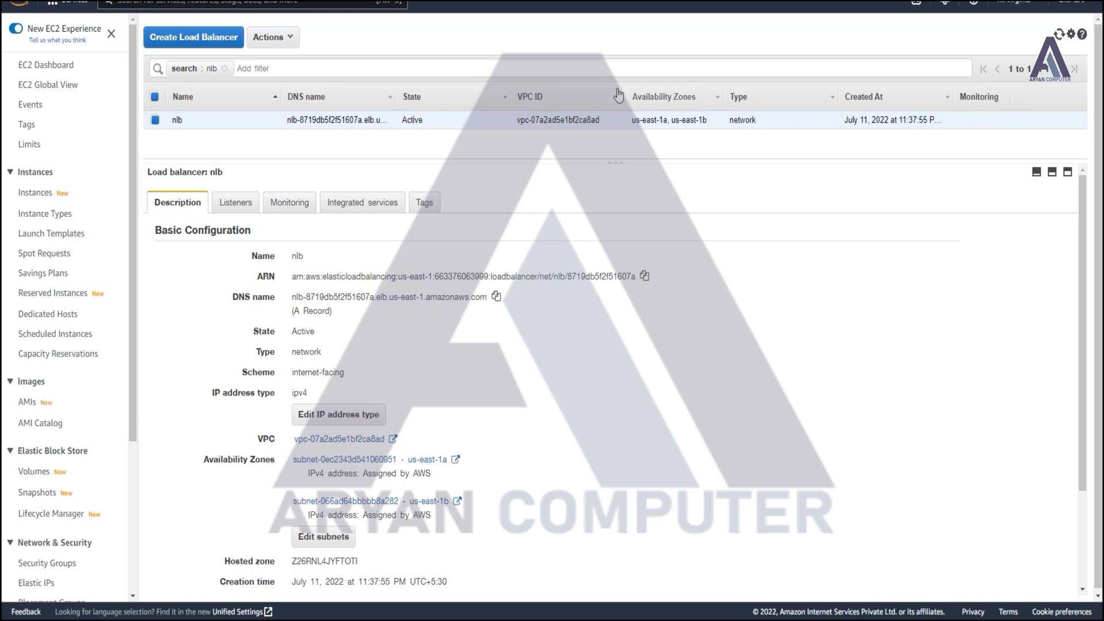
Copy the load balancer's DNS name and browse to it on port 8080 to test the Apache route
left_click_drag(302, 300, 371, 298)
left_click(496, 296)
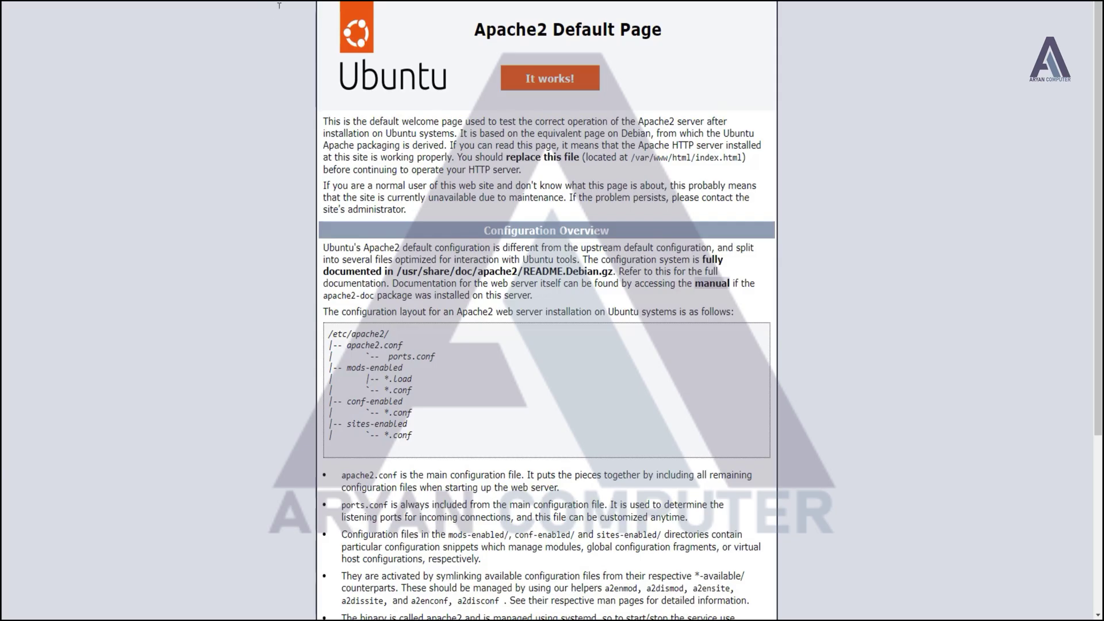
left_click(279, 6)
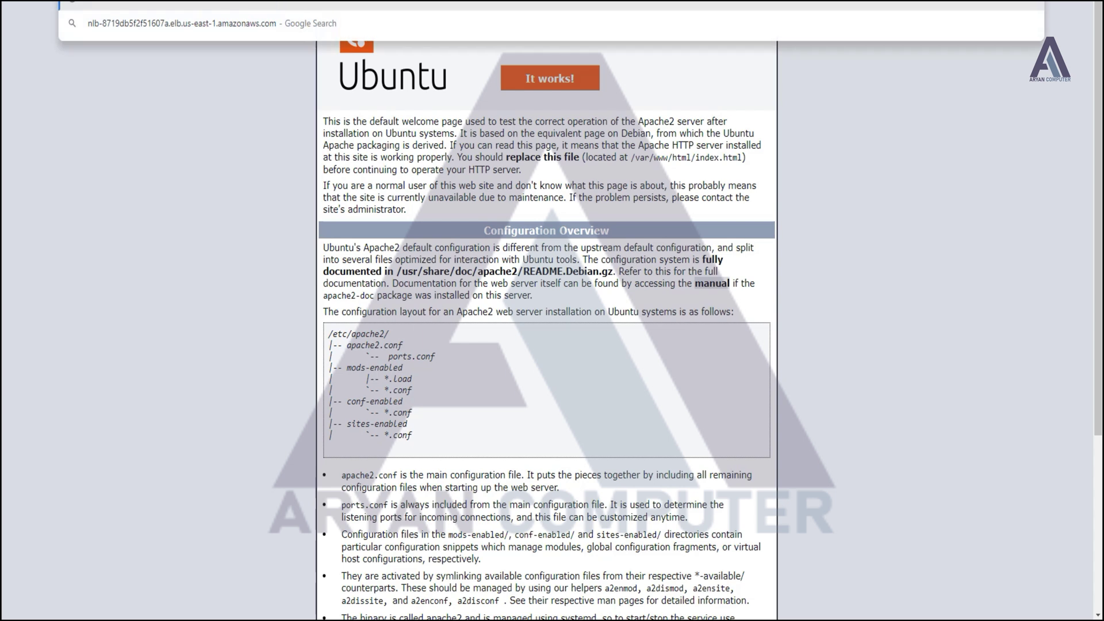
type(":8080")
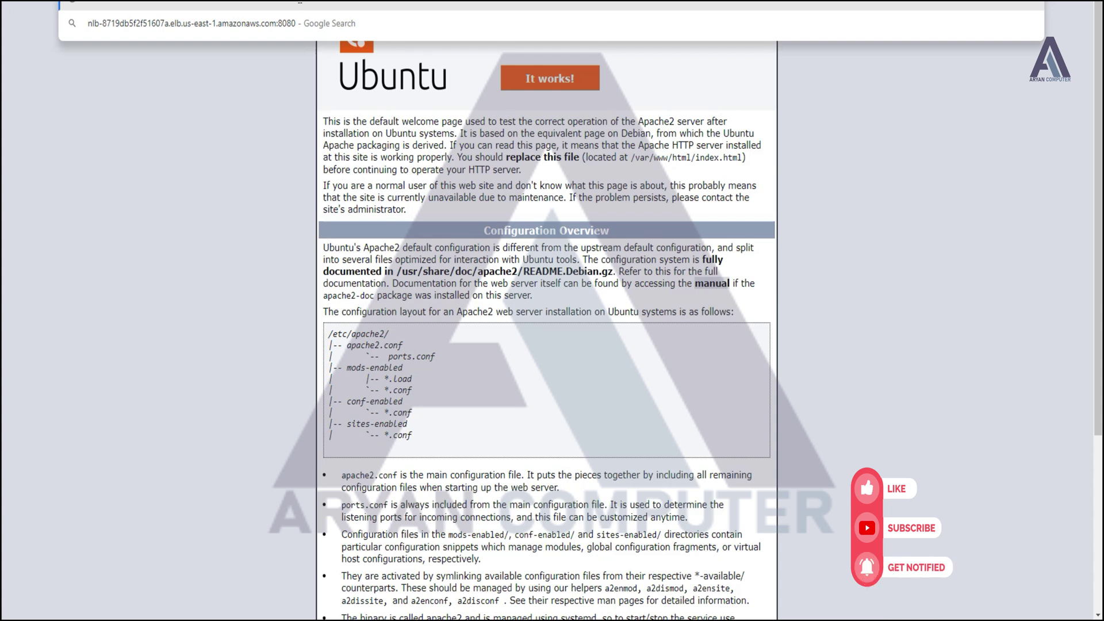
key("Escape")
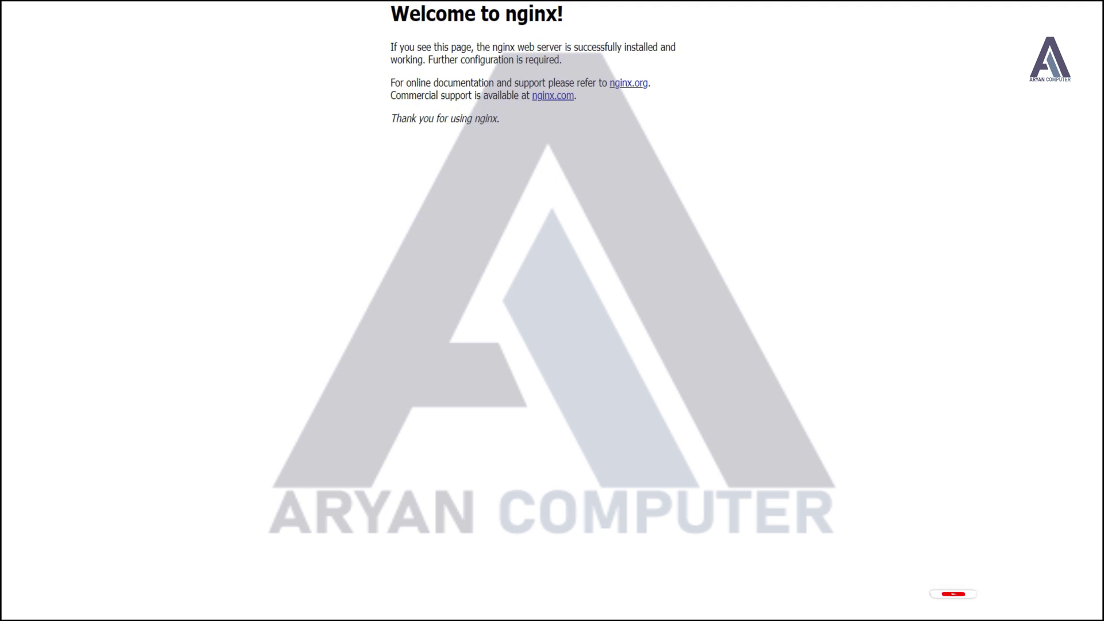
Change the port in the load balancer's web address to 80 and load the page
left_click(295, 7)
type("80")
key("Return")
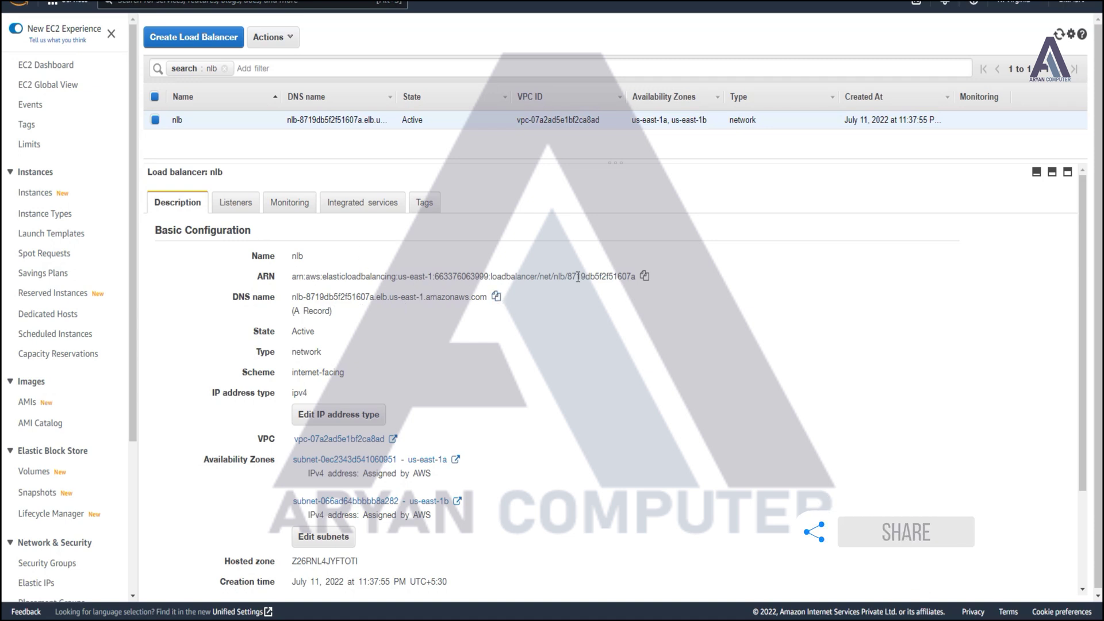
Return to the nlb load balancer and start adding another TCP listener, opening its port for editing
left_click_drag(293, 297, 487, 297)
left_click(444, 362)
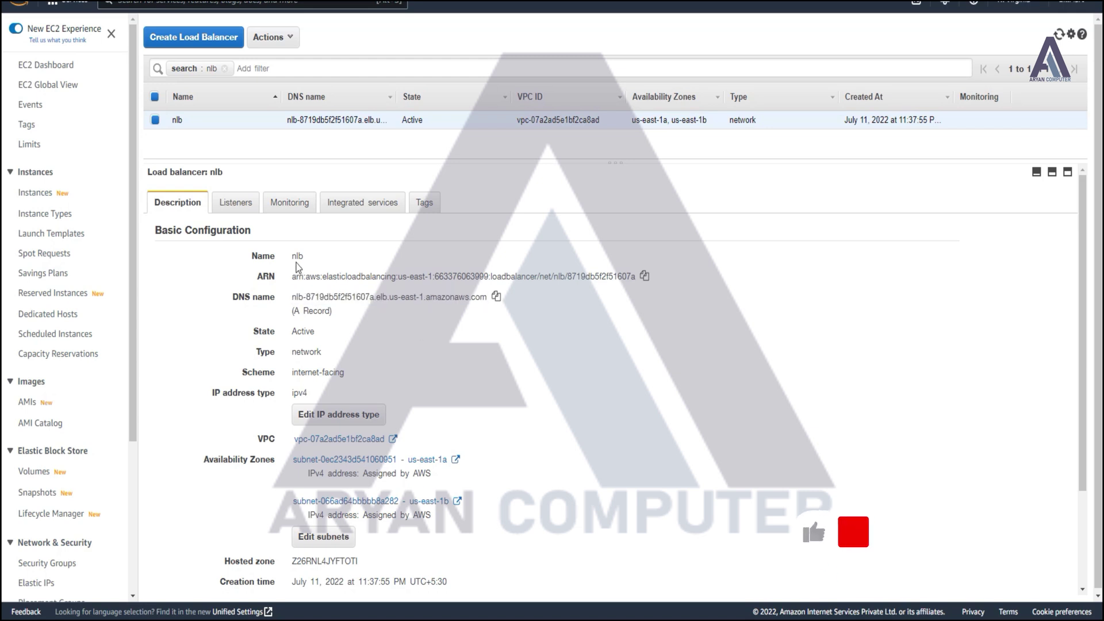
left_click(239, 204)
left_click(194, 290)
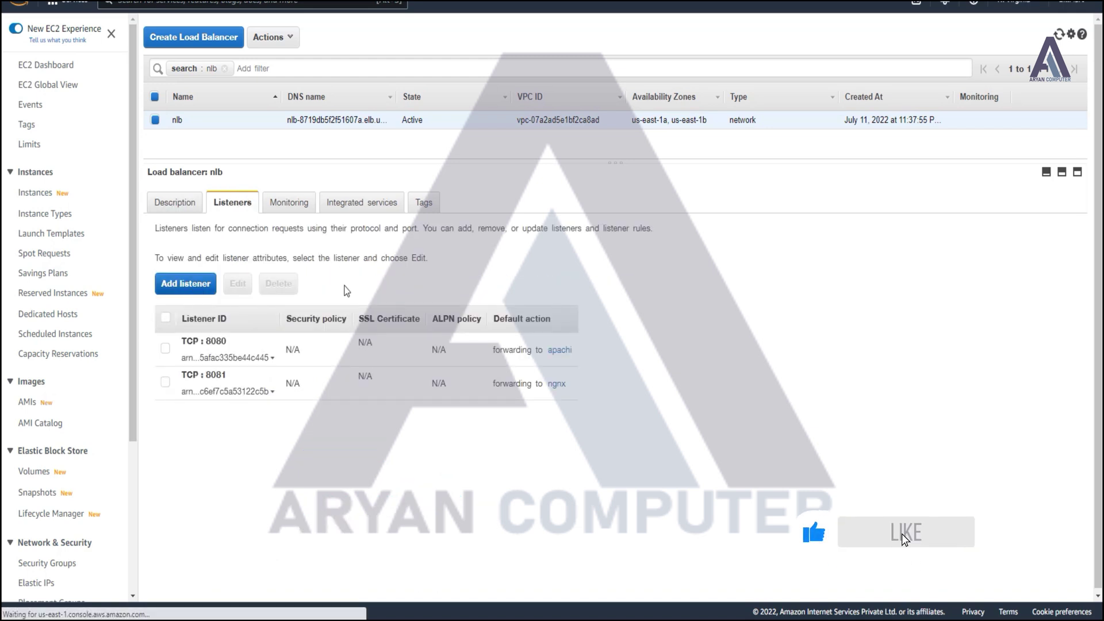
left_click(123, 197)
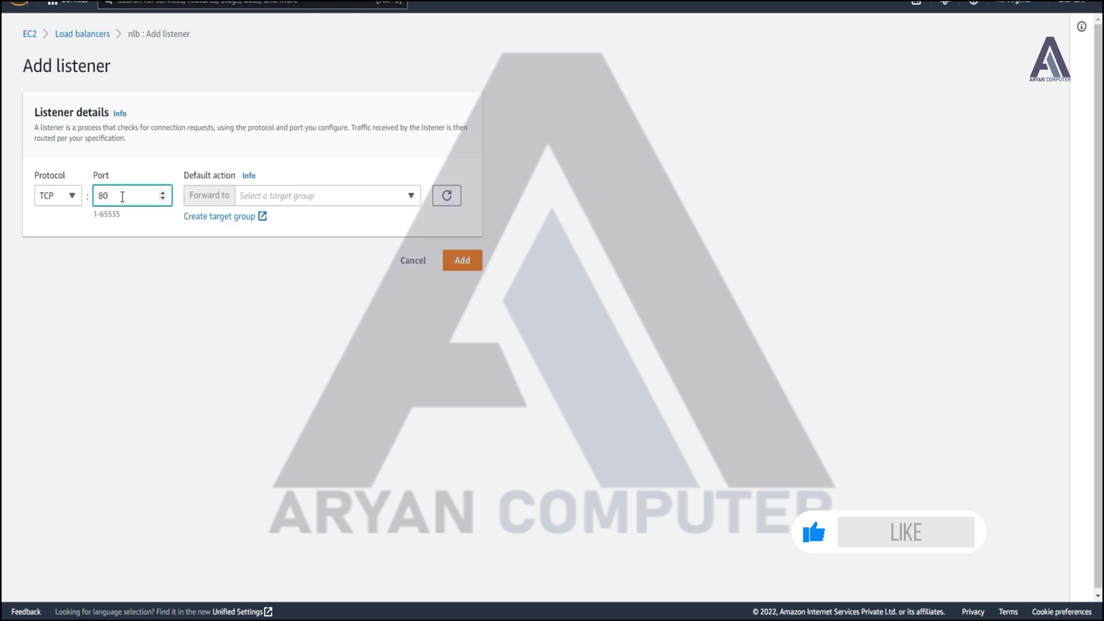